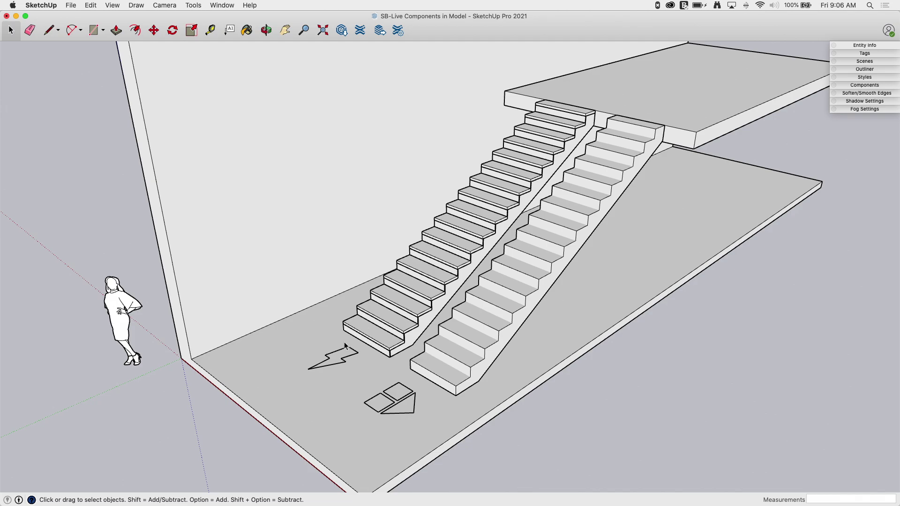
# Orbit and zoom around the two staircases to see the upper slab.
pyautogui.moveTo(184, 276); pyautogui.dragTo(247, 292, button='middle')
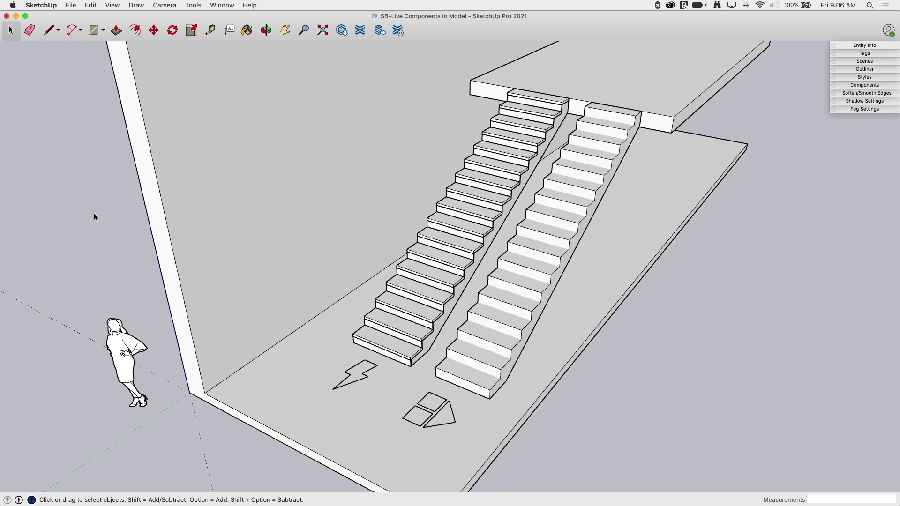
pyautogui.moveTo(695, 279); pyautogui.dragTo(633, 241, button='middle')
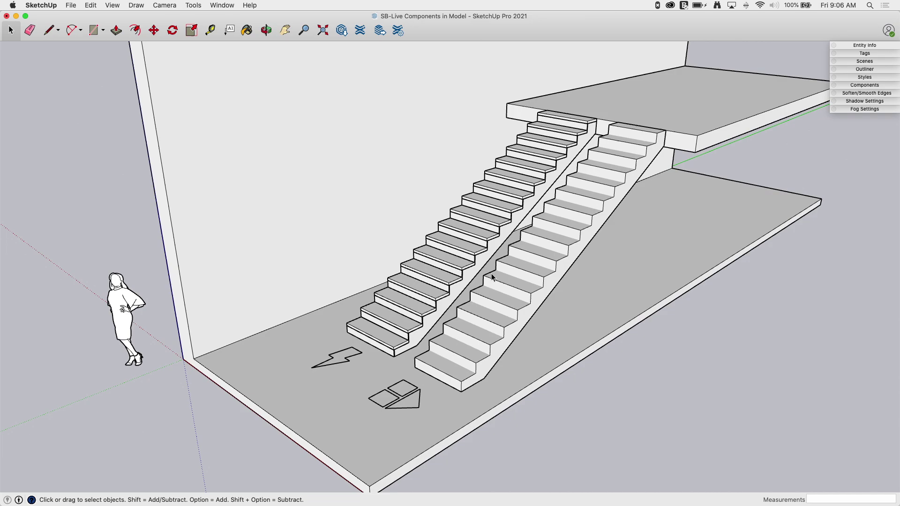
pyautogui.scroll(2, 579, 276)
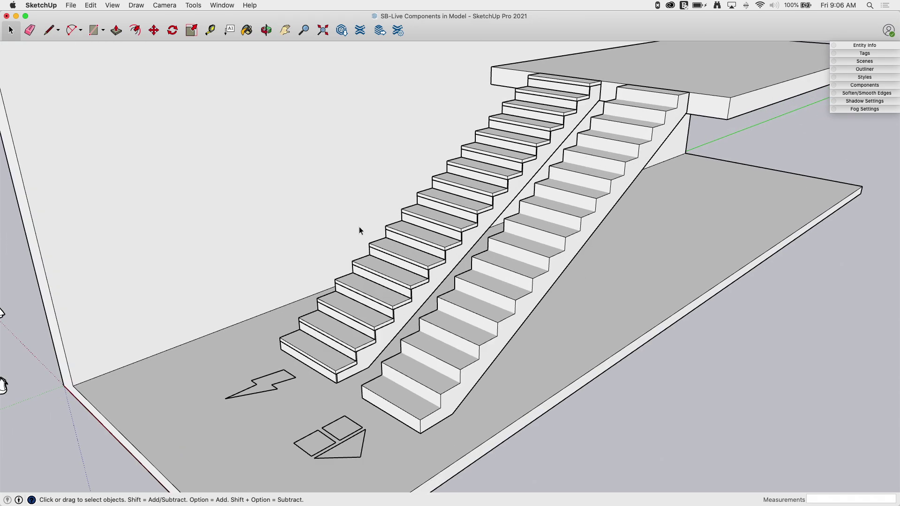
pyautogui.scroll(-3, 375, 246)
pyautogui.scroll(3, 398, 277)
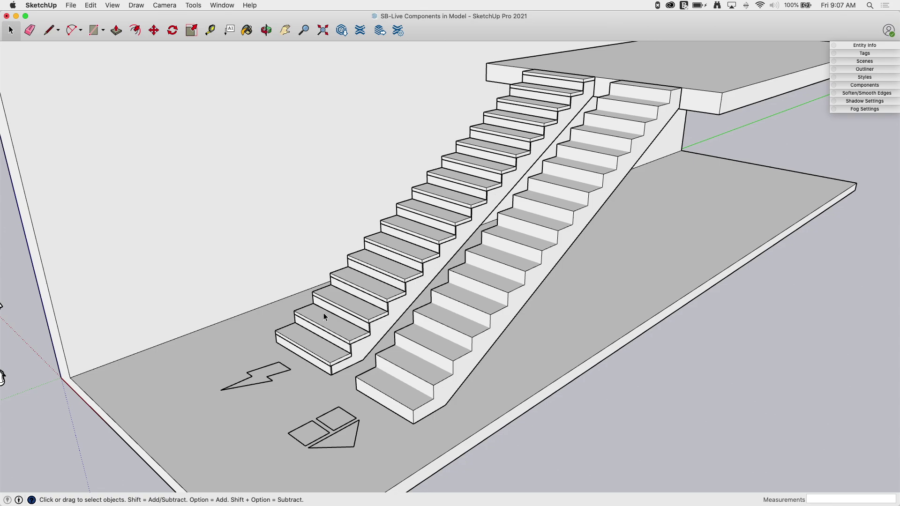
pyautogui.moveTo(278, 263); pyautogui.dragTo(301, 302, button='middle')
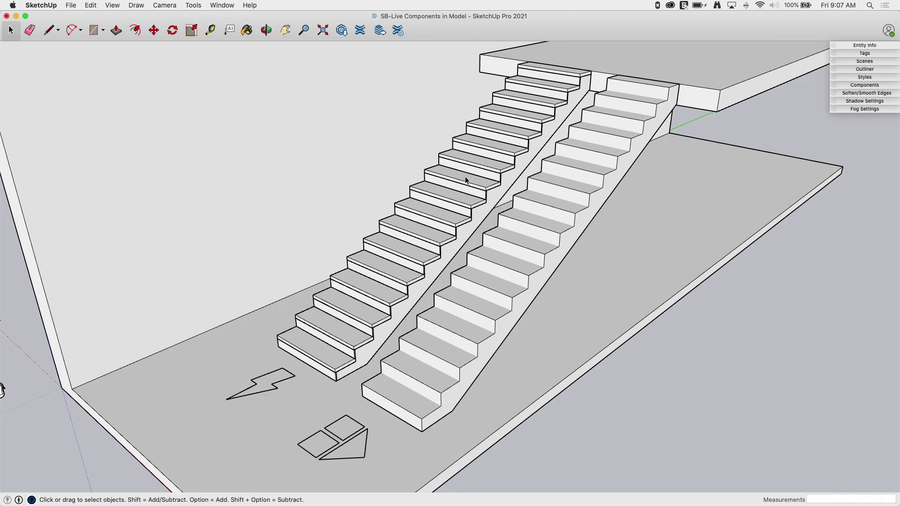
pyautogui.scroll(-3, 476, 293)
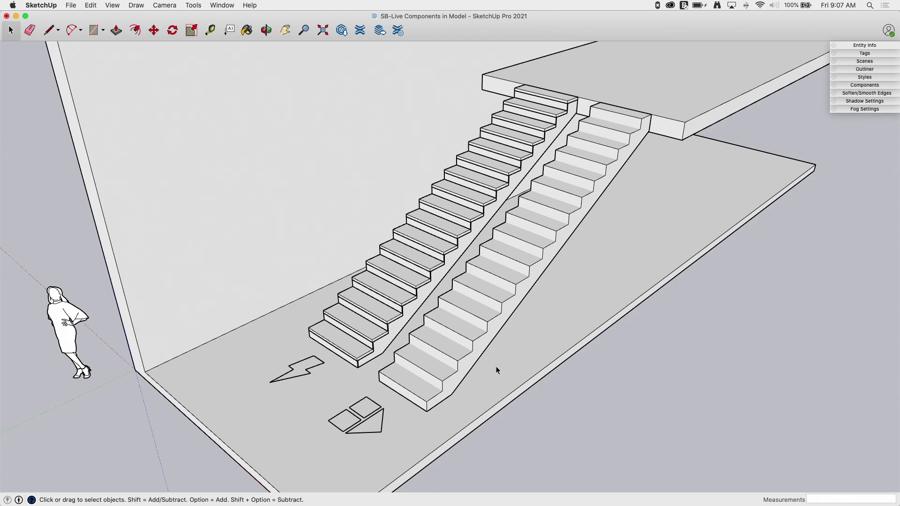
pyautogui.moveTo(486, 345); pyautogui.dragTo(518, 311, button='middle')
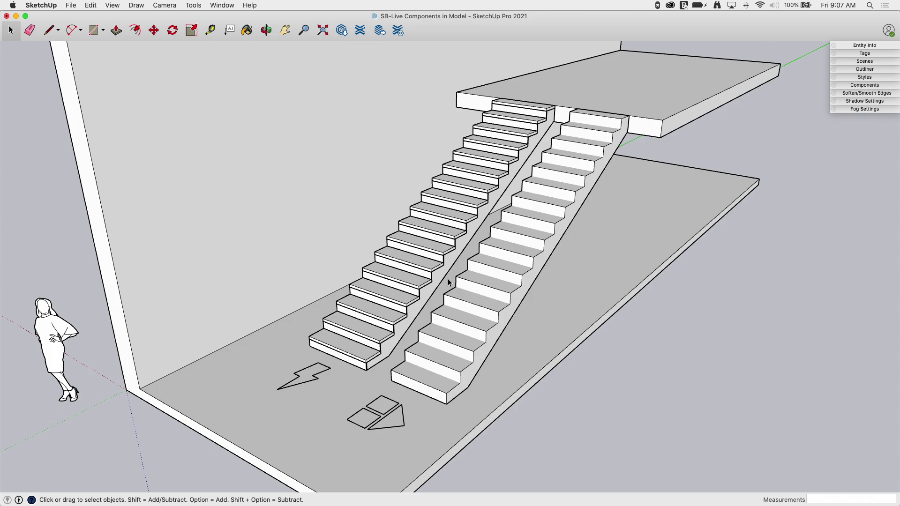
# Show Component Options for the right Stairs (1000 mm wide), then select the left Straight Stairs.
pyautogui.rightClick(521, 230)
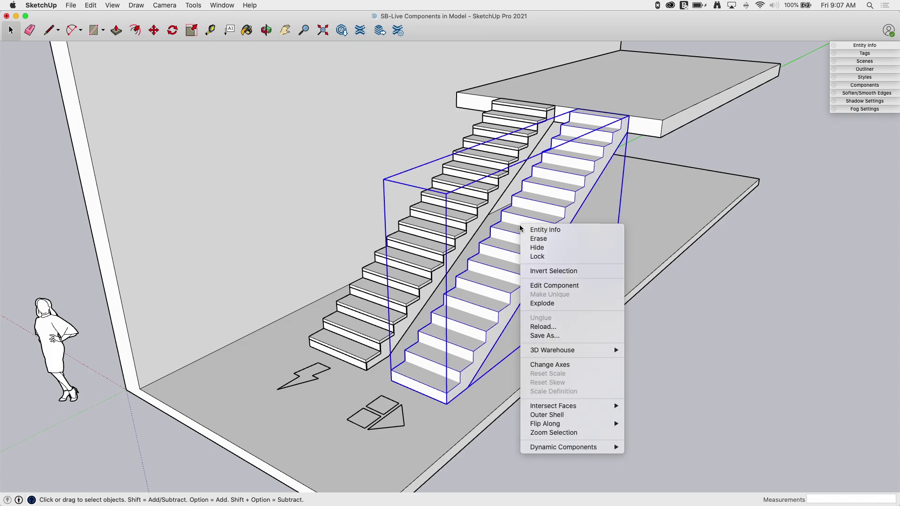
pyautogui.moveTo(568, 448)
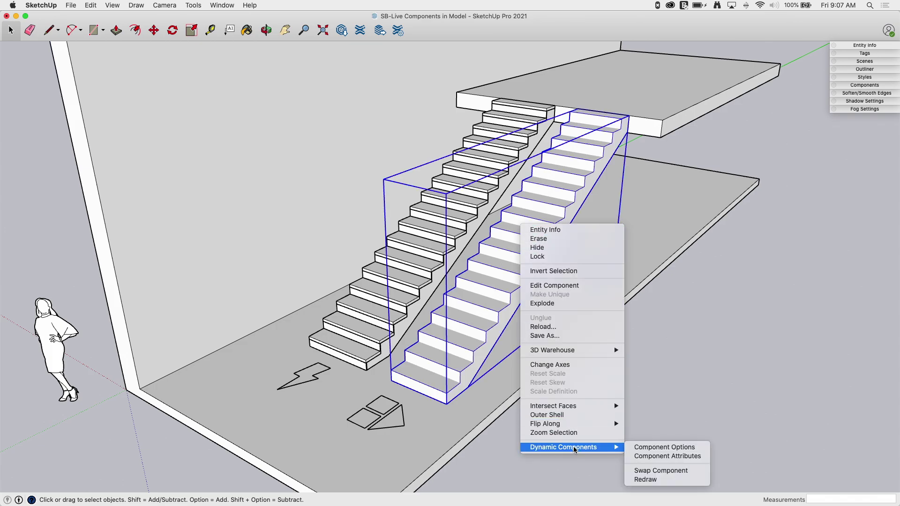
pyautogui.click(645, 447)
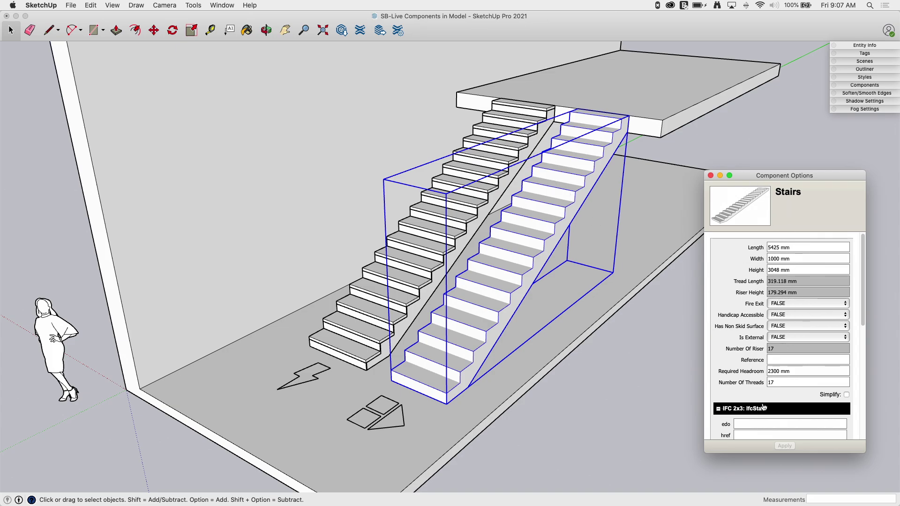
pyautogui.click(376, 286)
# Open Configure Live Component for the left Straight Stairs and shift the options window up.
pyautogui.rightClick(415, 250)
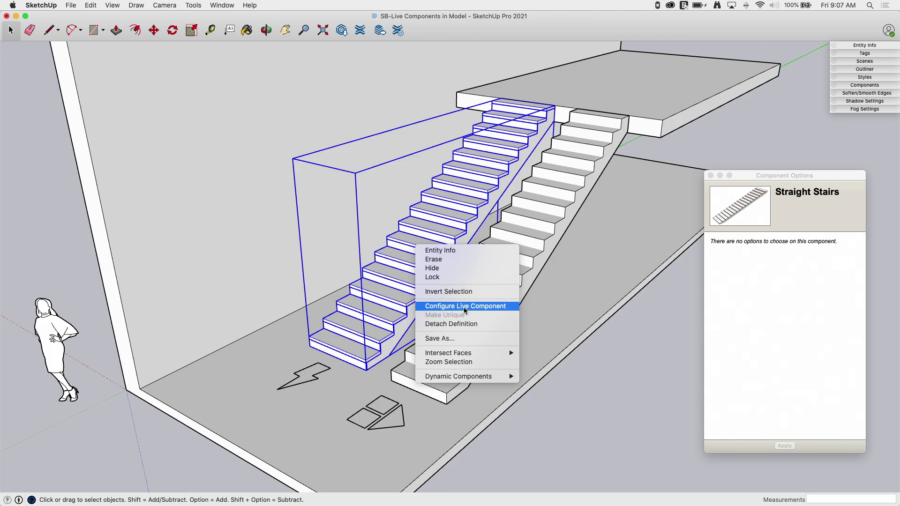
pyautogui.click(491, 307)
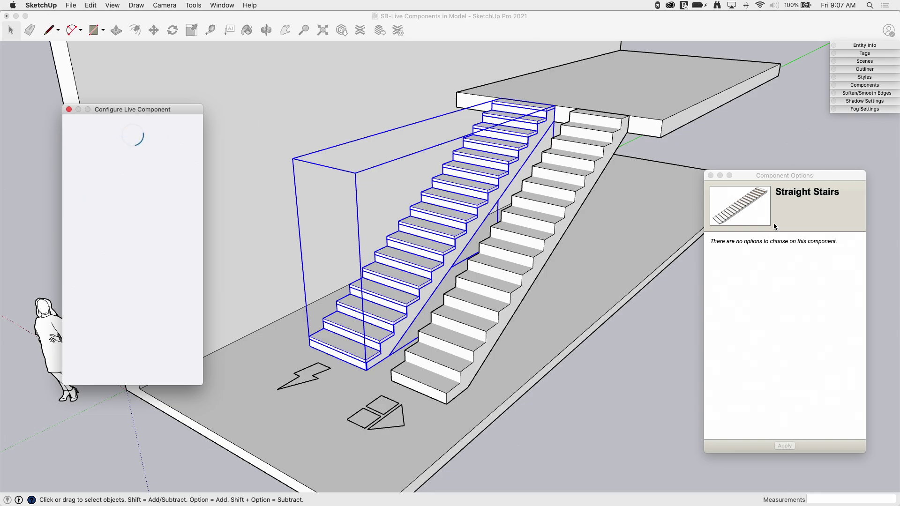
pyautogui.moveTo(785, 178); pyautogui.dragTo(778, 150)
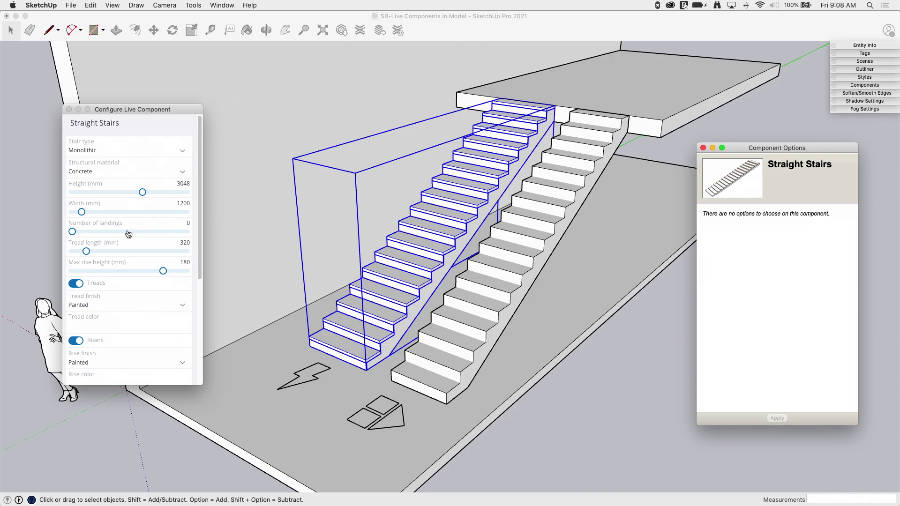
# Drag the Width slider to narrow the left stairs to 1100 mm.
pyautogui.click(82, 214)
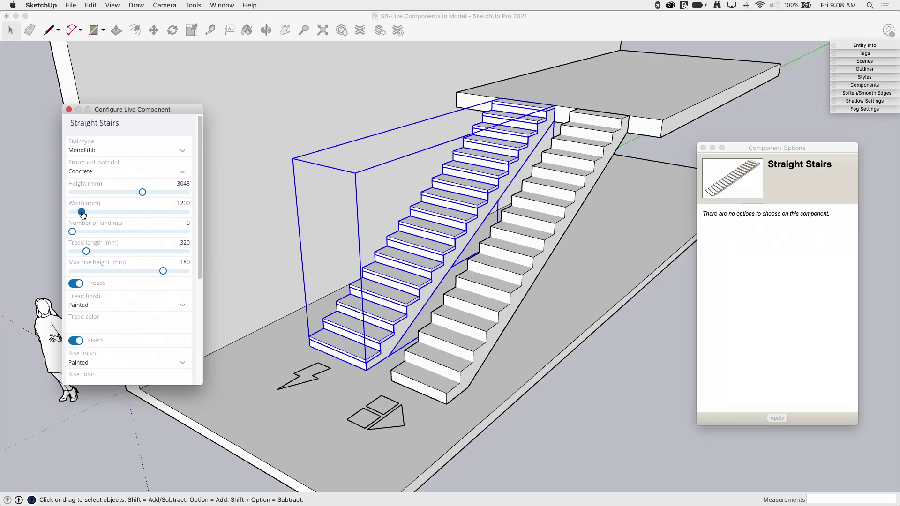
pyautogui.moveTo(82, 214)
pyautogui.mouseDown()
pyautogui.moveTo(101, 213)
pyautogui.moveTo(59, 212)
pyautogui.moveTo(92, 214)
pyautogui.moveTo(85, 214)
pyautogui.mouseUp()
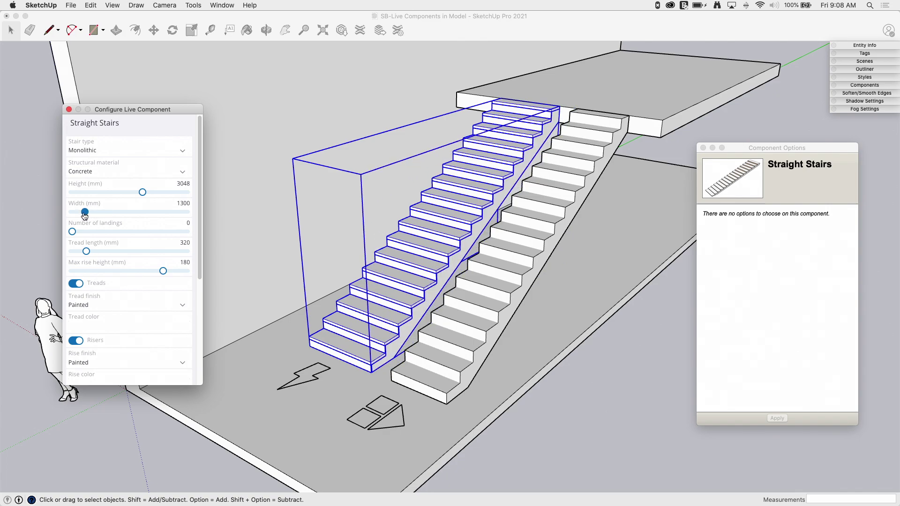
pyautogui.moveTo(85, 214); pyautogui.dragTo(79, 213)
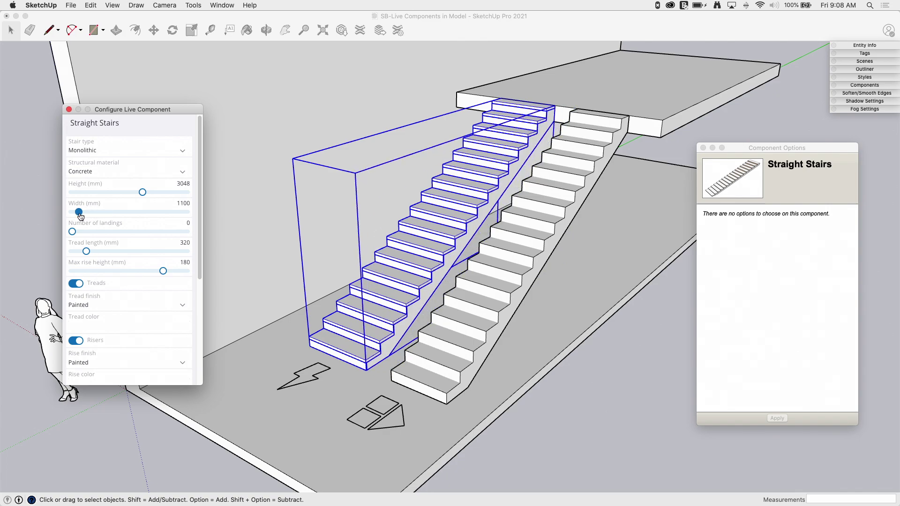
# Select the right dynamic Stairs and apply a Width of 1500 mm.
pyautogui.click(522, 238)
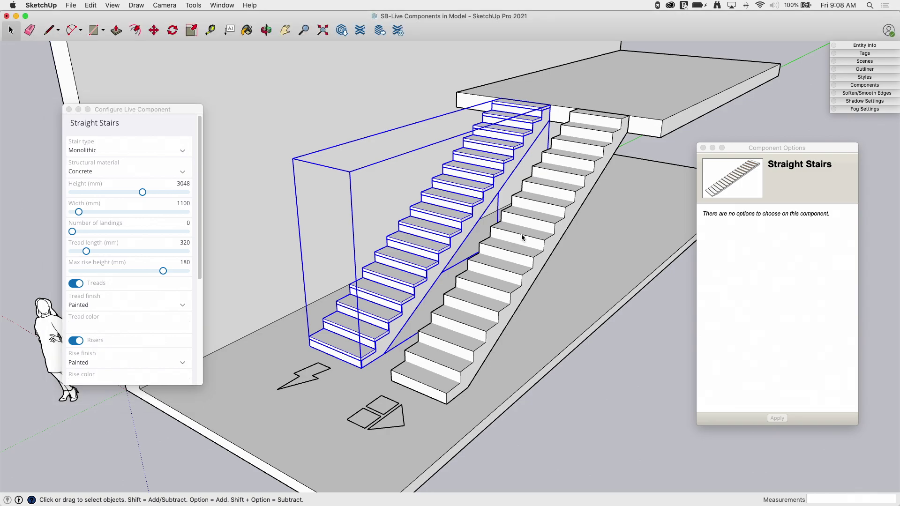
pyautogui.click(522, 238)
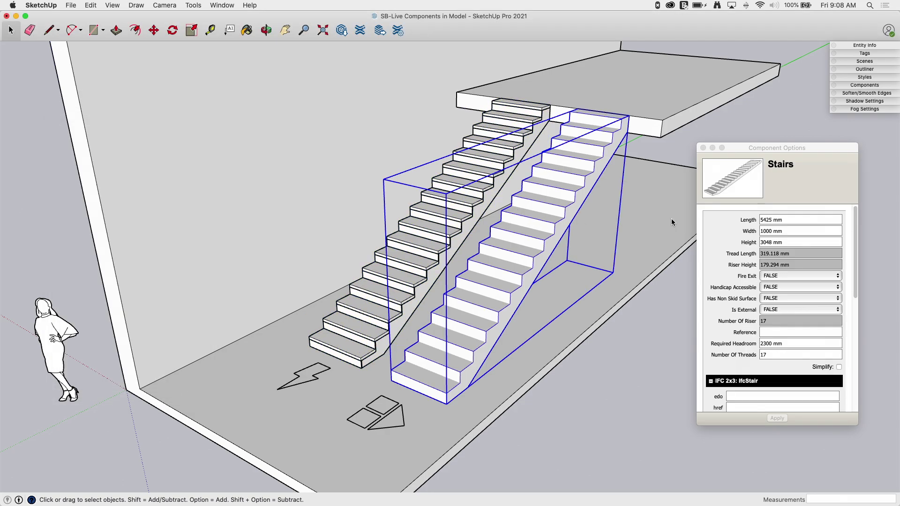
pyautogui.click(770, 230)
pyautogui.click(769, 231)
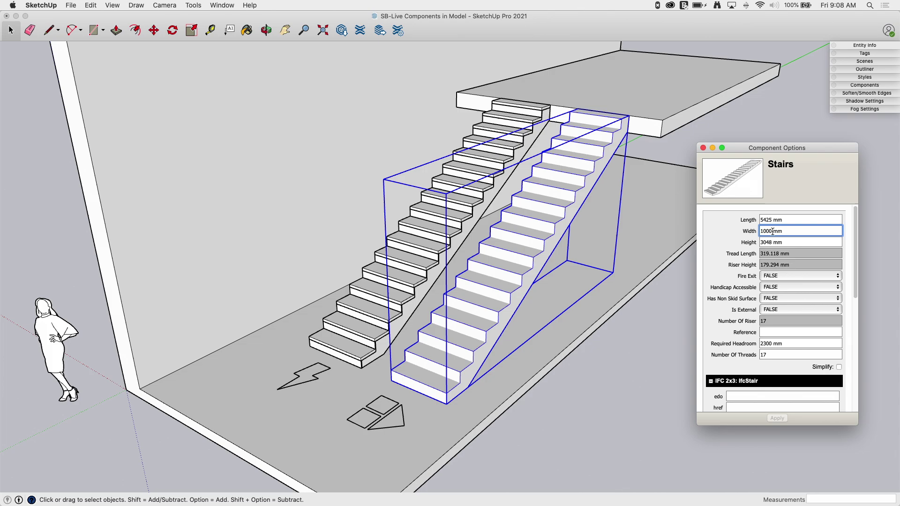
pyautogui.moveTo(772, 231); pyautogui.dragTo(737, 231)
pyautogui.write('15')
pyautogui.click(776, 419)
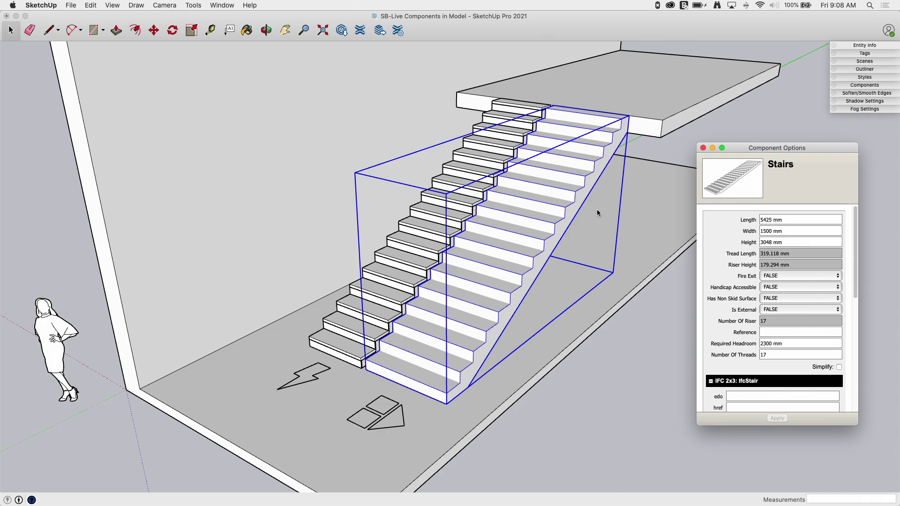
# Change the Stairs Width back to 1000 mm and apply it.
pyautogui.click(772, 231)
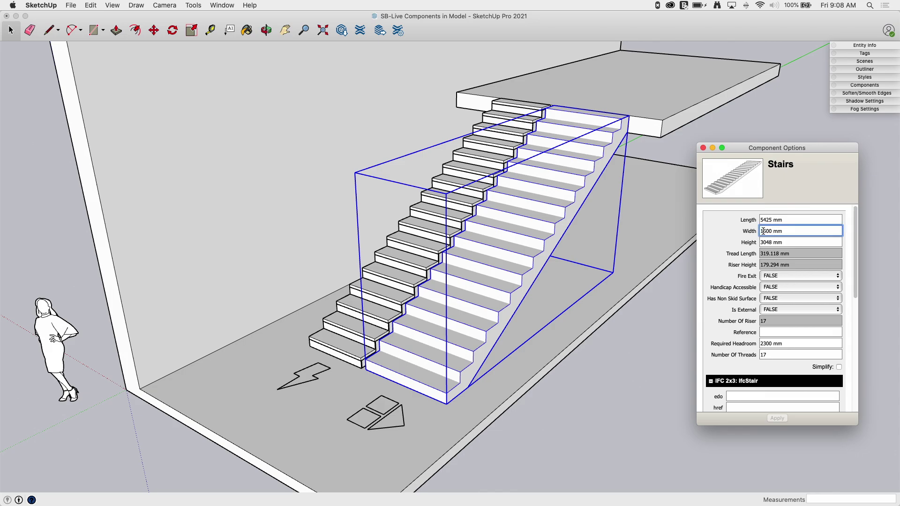
pyautogui.click(764, 232)
pyautogui.press('Delete')
pyautogui.write('0')
pyautogui.click(778, 418)
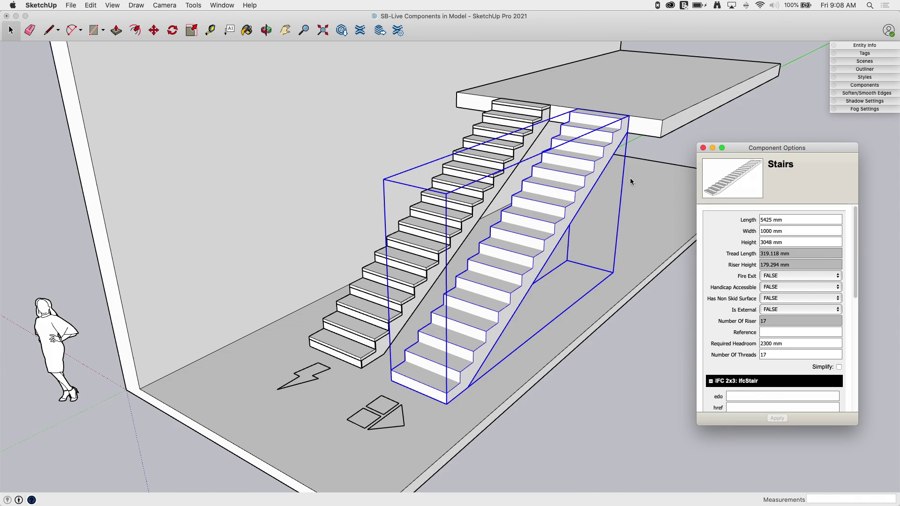
# Orbit to face the stairs, move Component Options aside, and select the right dynamic Stairs.
pyautogui.moveTo(628, 177); pyautogui.dragTo(581, 204, button='middle')
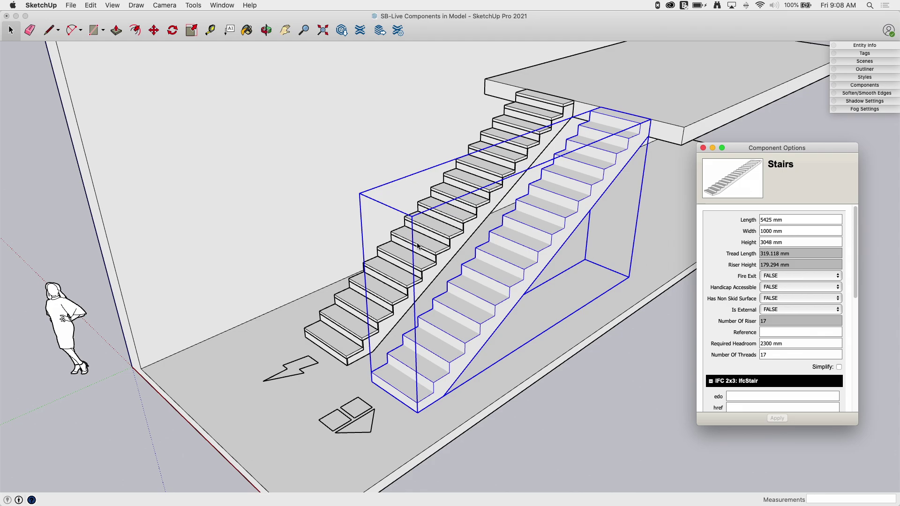
pyautogui.moveTo(745, 153); pyautogui.dragTo(768, 143)
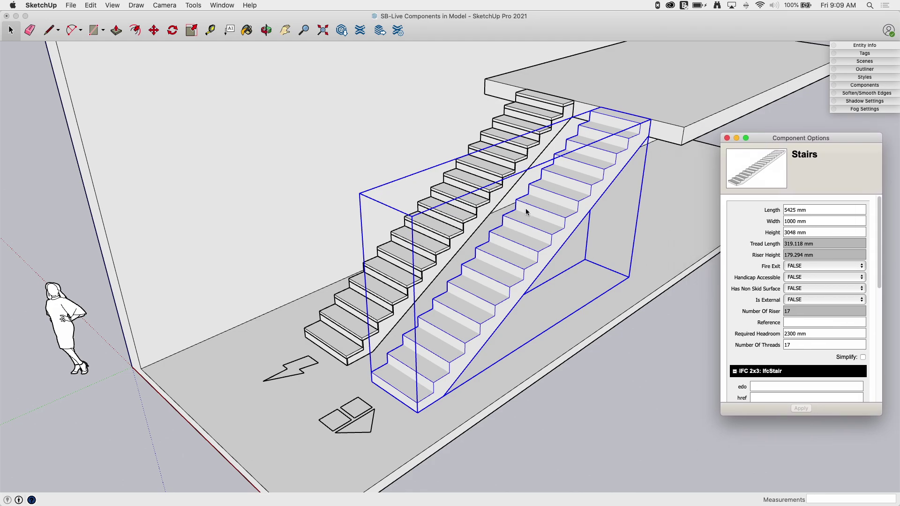
pyautogui.moveTo(531, 249); pyautogui.dragTo(576, 215, button='middle')
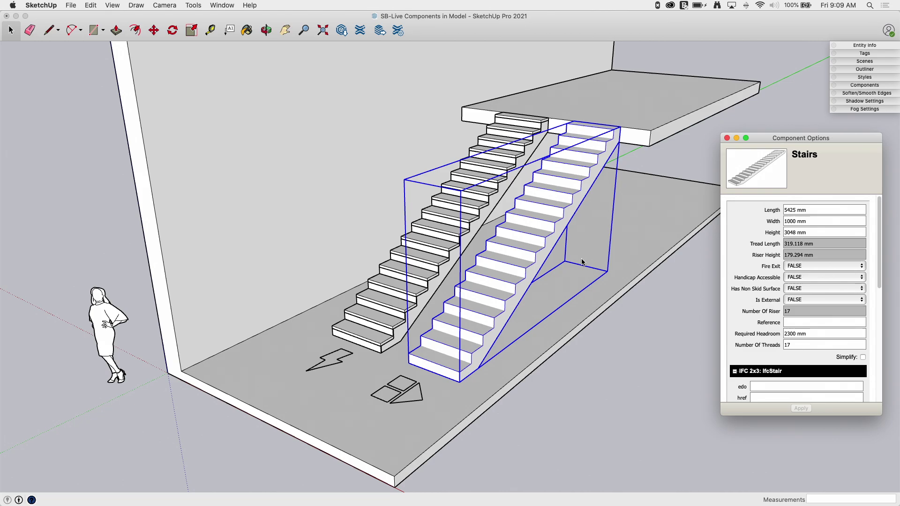
pyautogui.click(650, 297)
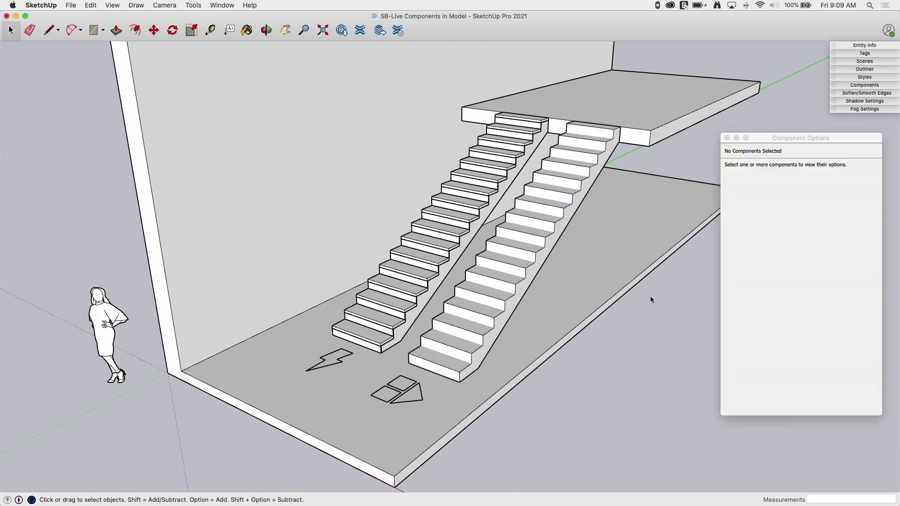
pyautogui.click(521, 251)
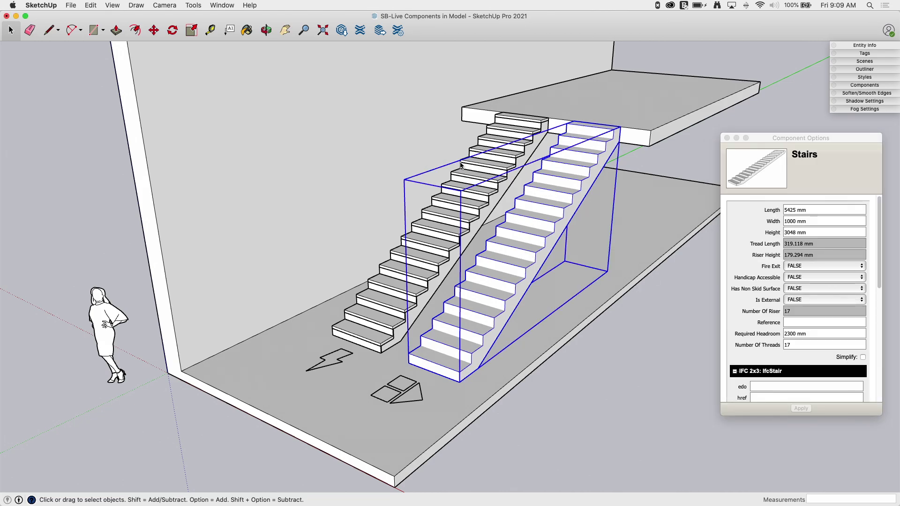
# Stretch the dynamic Stairs lengthwise with Scale, cancel, then select the left Straight Stairs.
pyautogui.click(191, 30)
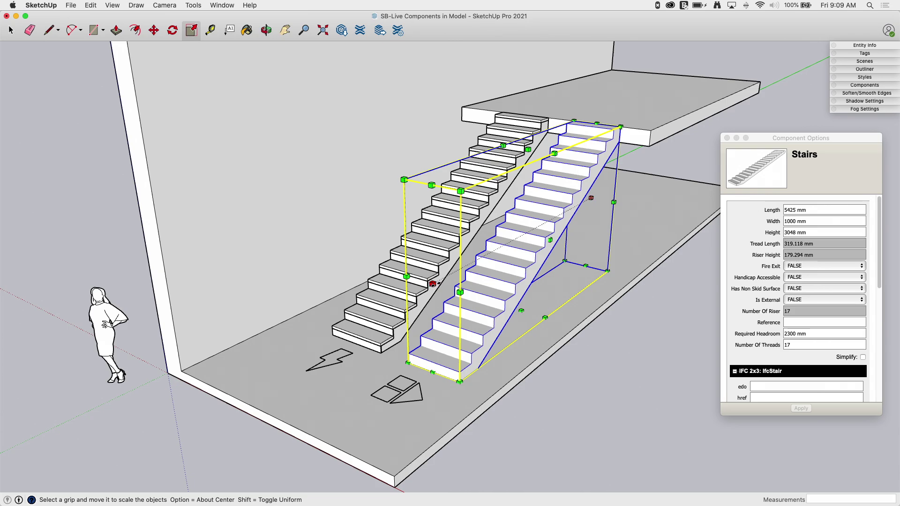
pyautogui.moveTo(432, 283); pyautogui.dragTo(334, 335)
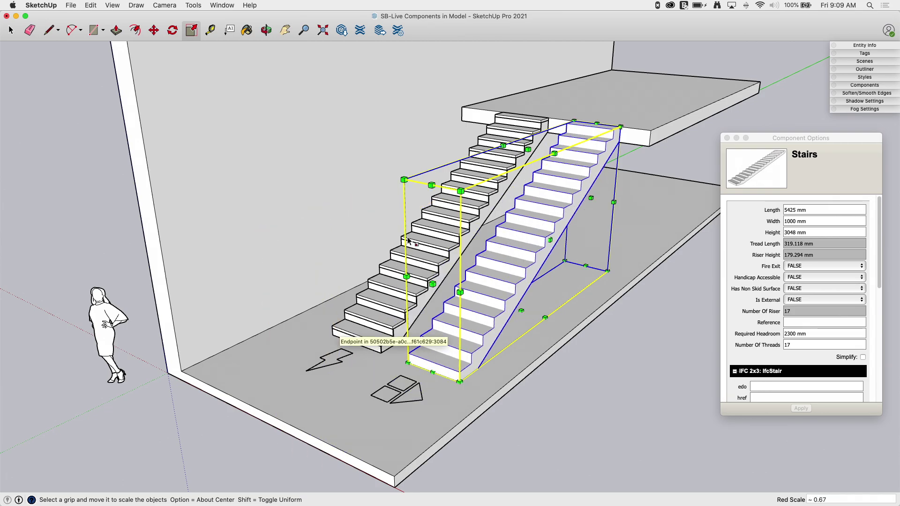
pyautogui.press('space')
pyautogui.click(369, 312)
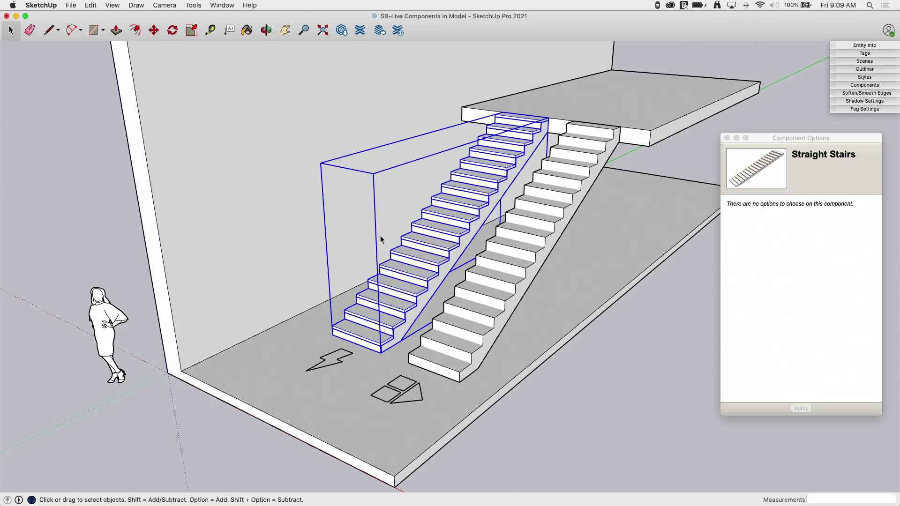
pyautogui.click(192, 31)
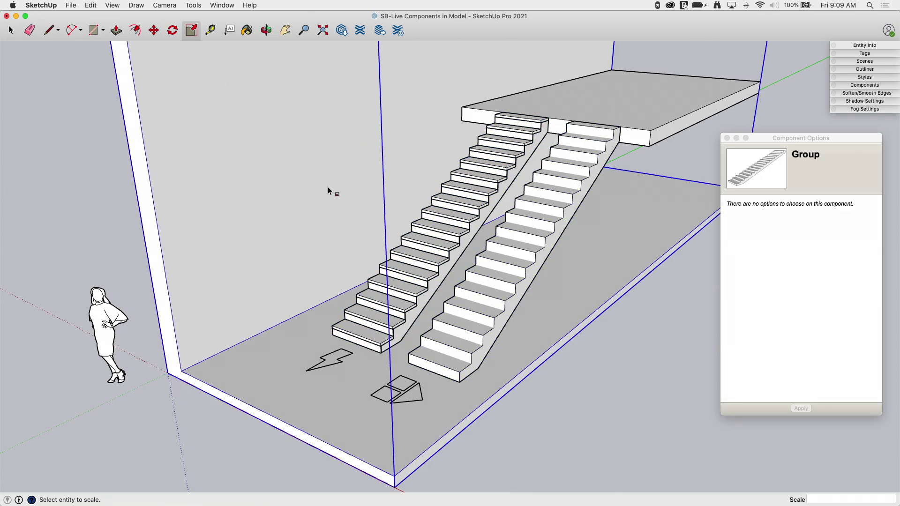
# Select the left Straight Stairs and try the Scale tool on it.
pyautogui.press('space')
pyautogui.click(424, 275)
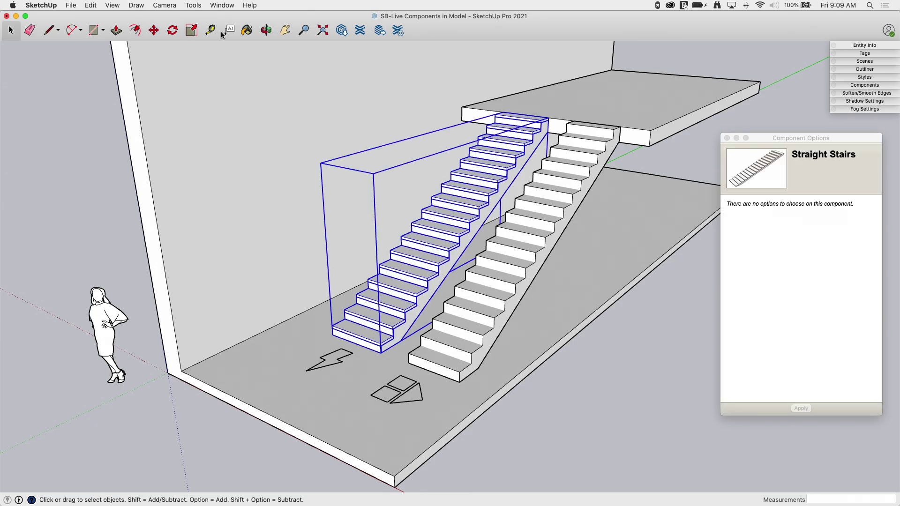
pyautogui.click(192, 30)
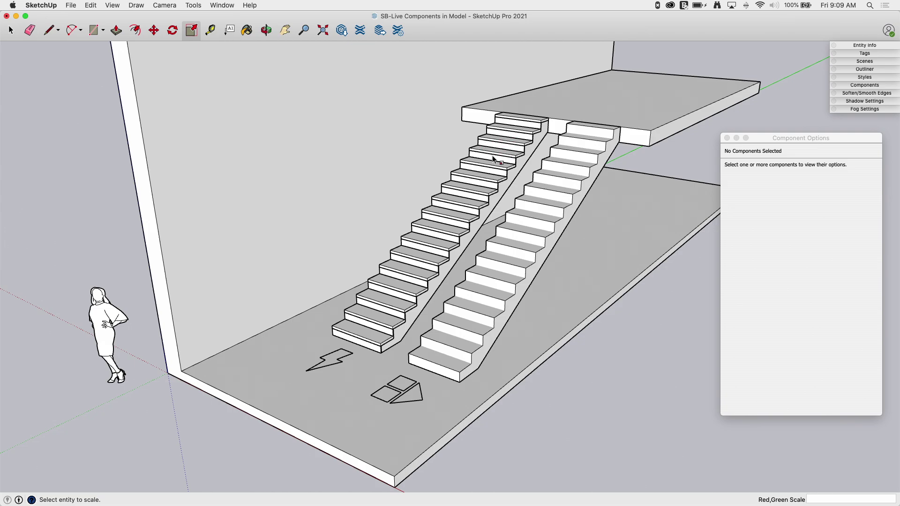
# Clear the selection and close the Component Options panel.
pyautogui.click(568, 176)
pyautogui.click(638, 415)
pyautogui.press('space')
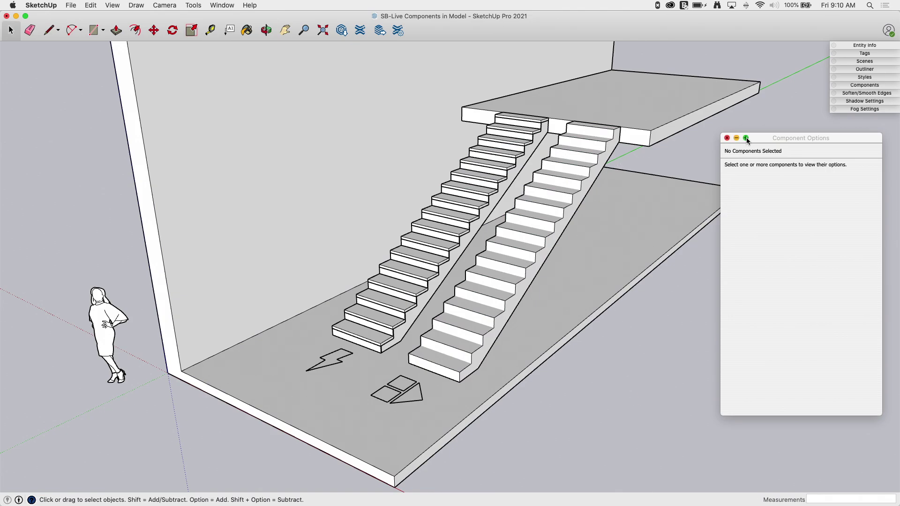
pyautogui.click(727, 138)
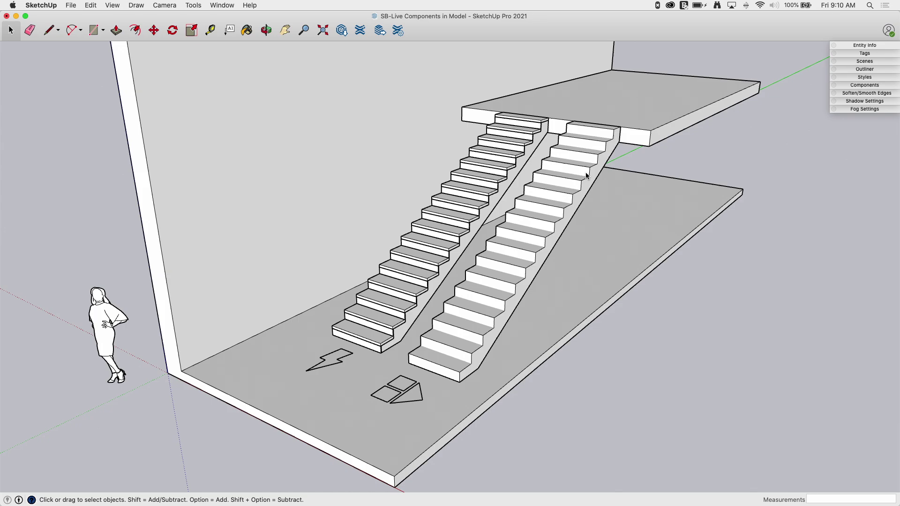
pyautogui.click(547, 200)
# Open the right Stairs component and its stair group, selecting individual steps.
pyautogui.doubleClick(546, 200)
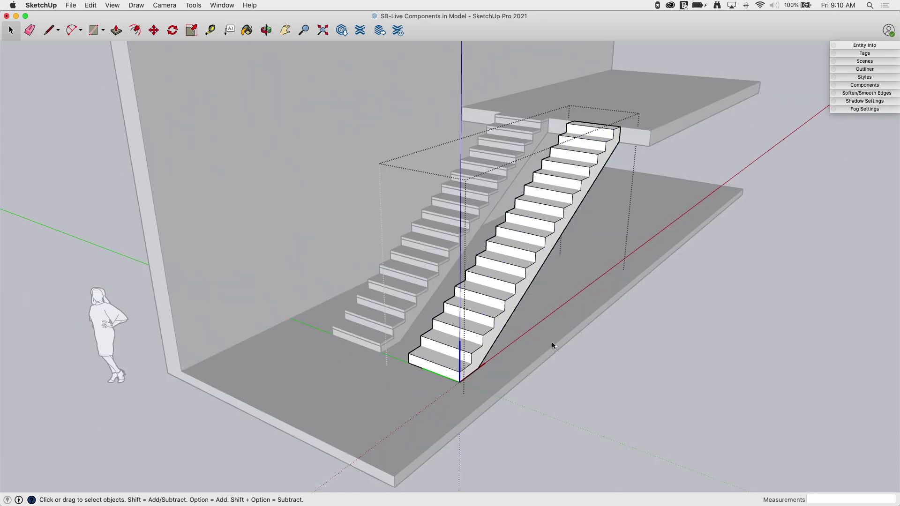
pyautogui.moveTo(620, 149); pyautogui.dragTo(572, 160, button='middle')
pyautogui.moveTo(573, 160); pyautogui.dragTo(412, 100)
pyautogui.scroll(1, 542, 257)
pyautogui.press('space')
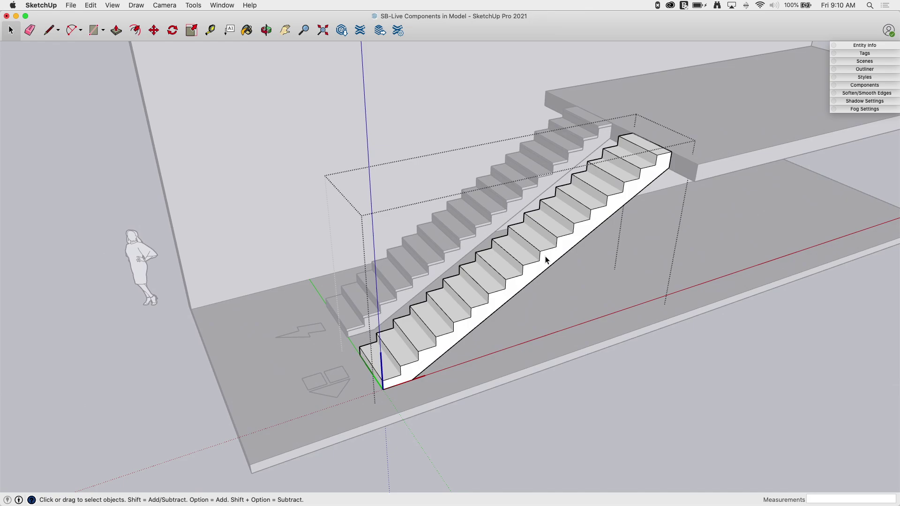
pyautogui.scroll(3, 548, 258)
pyautogui.click(540, 261)
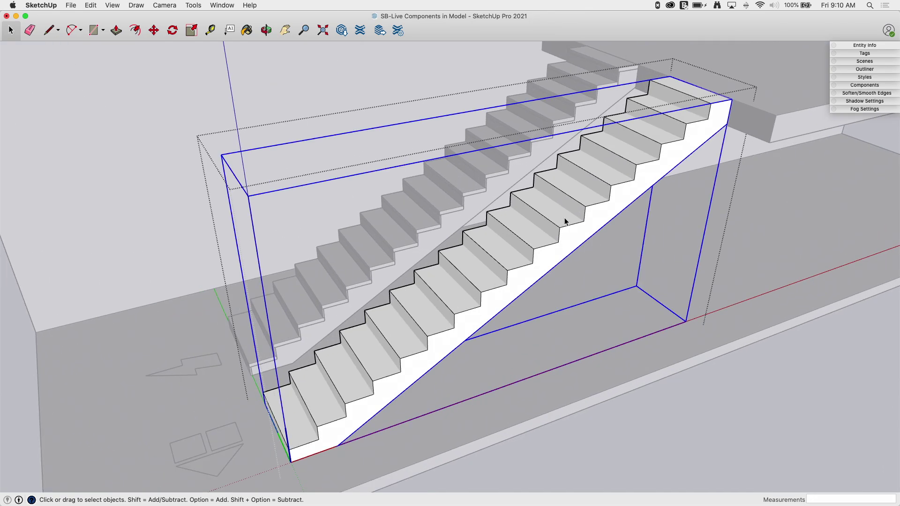
pyautogui.doubleClick(567, 224)
pyautogui.click(536, 244)
pyautogui.click(586, 187)
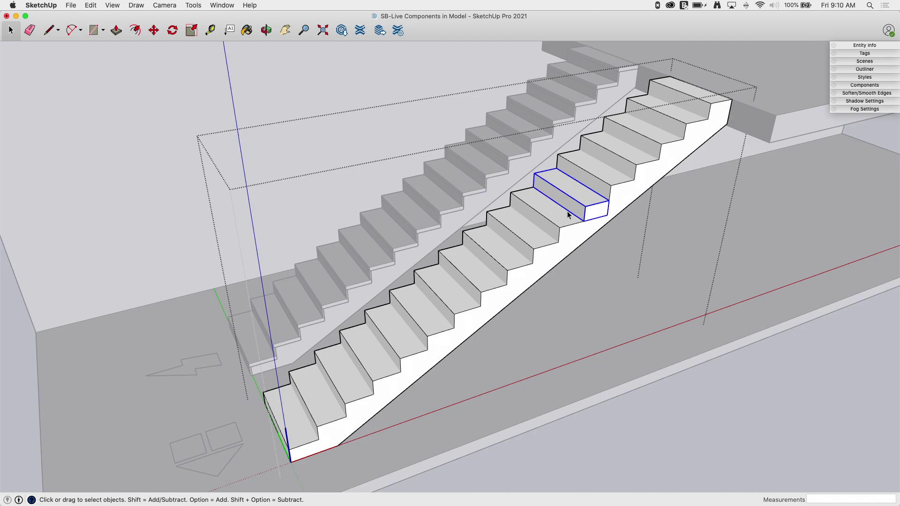
pyautogui.click(598, 180)
pyautogui.click(638, 160)
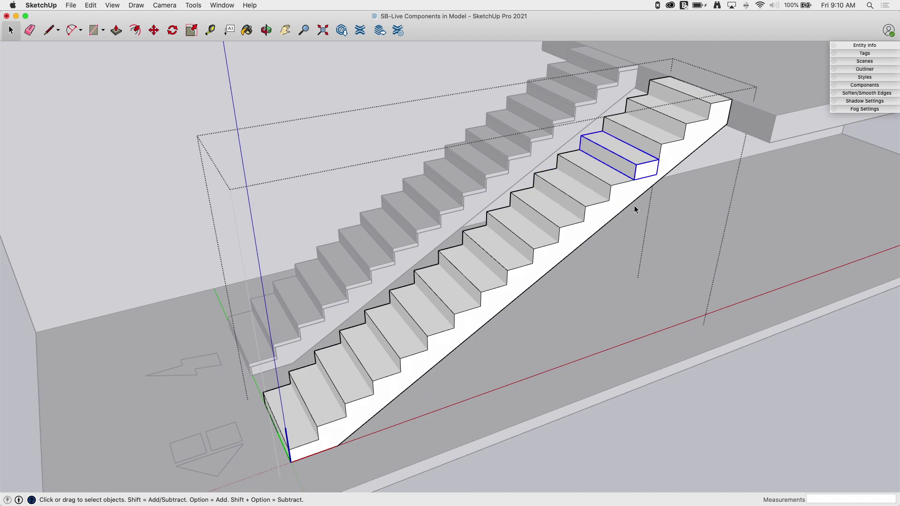
# Push/Pull one step's end face inward to shorten it, then exit the step.
pyautogui.moveTo(487, 191); pyautogui.dragTo(637, 96, button='middle')
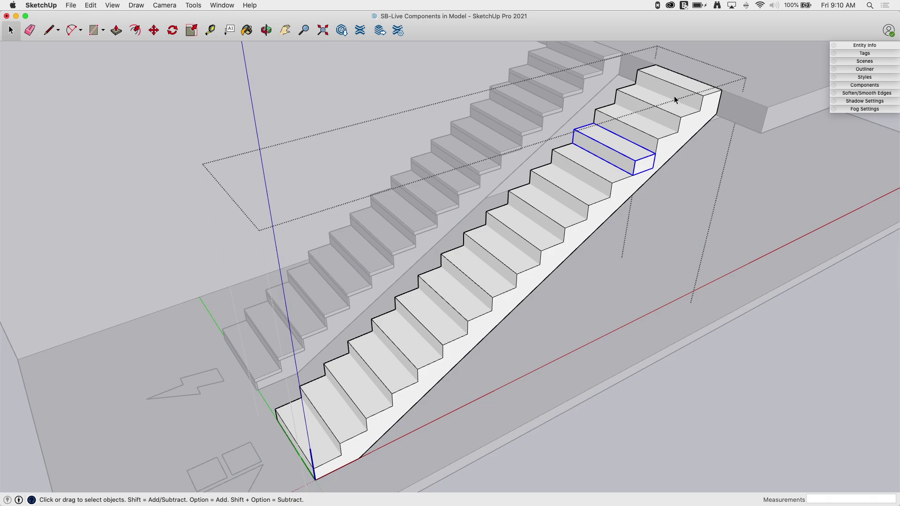
pyautogui.moveTo(472, 334); pyautogui.dragTo(515, 306, button='middle')
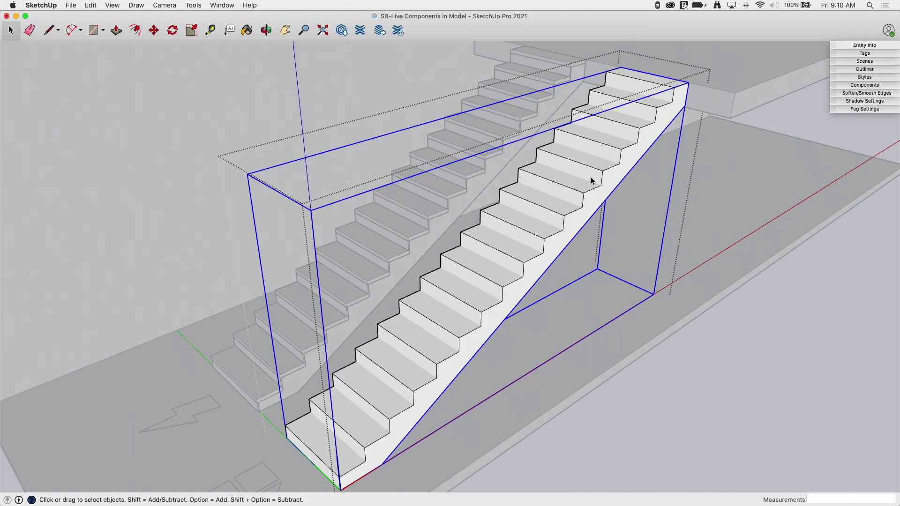
pyautogui.doubleClick(570, 194)
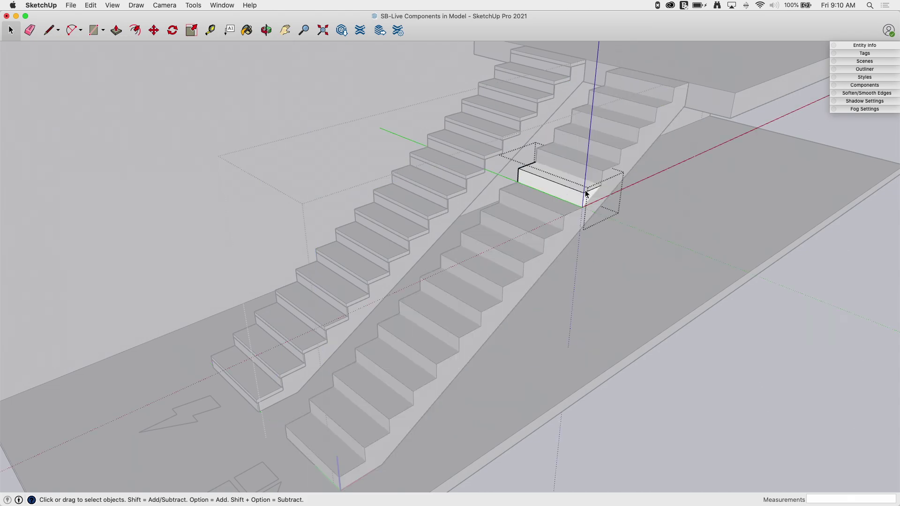
pyautogui.press('p')
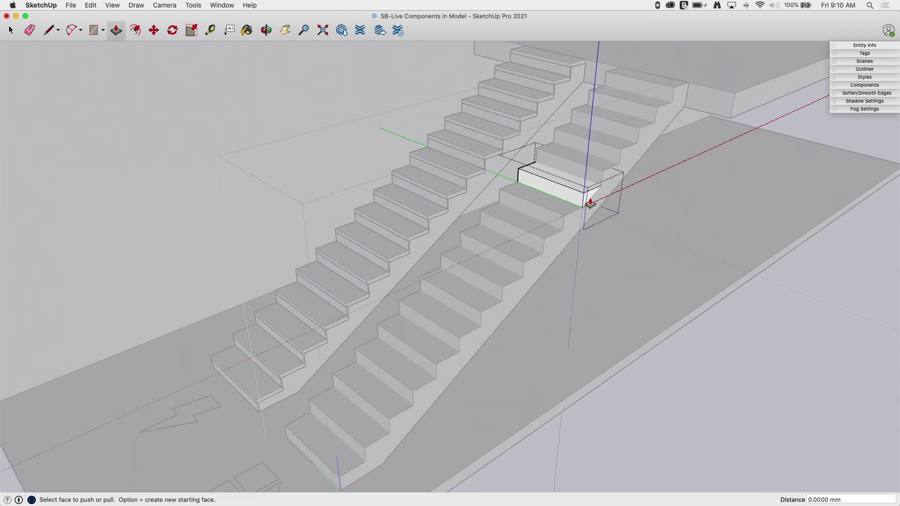
pyautogui.moveTo(588, 200); pyautogui.dragTo(562, 195)
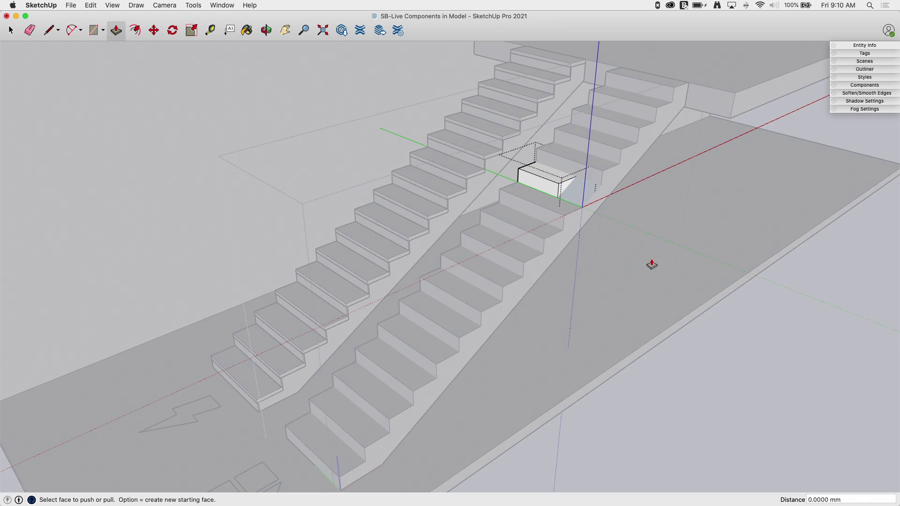
pyautogui.press('space')
pyautogui.press('Escape')
pyautogui.press('Escape')
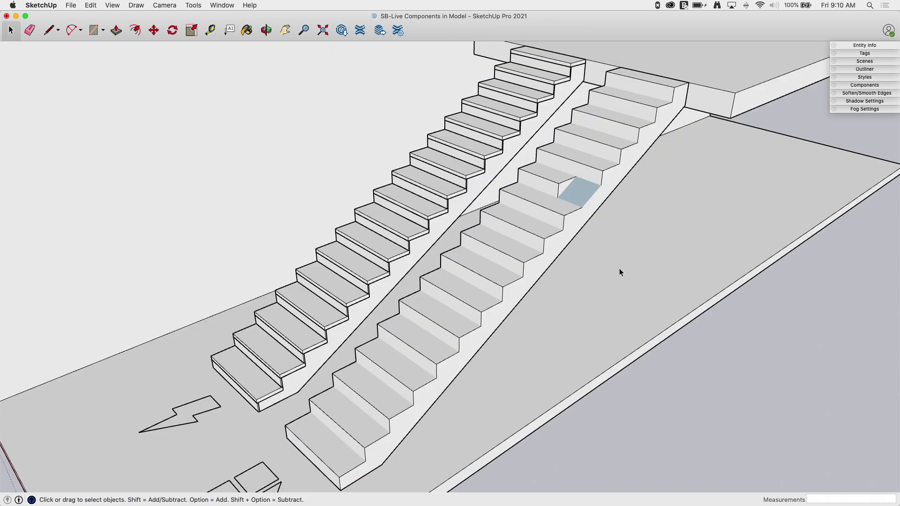
pyautogui.scroll(-2, 551, 165)
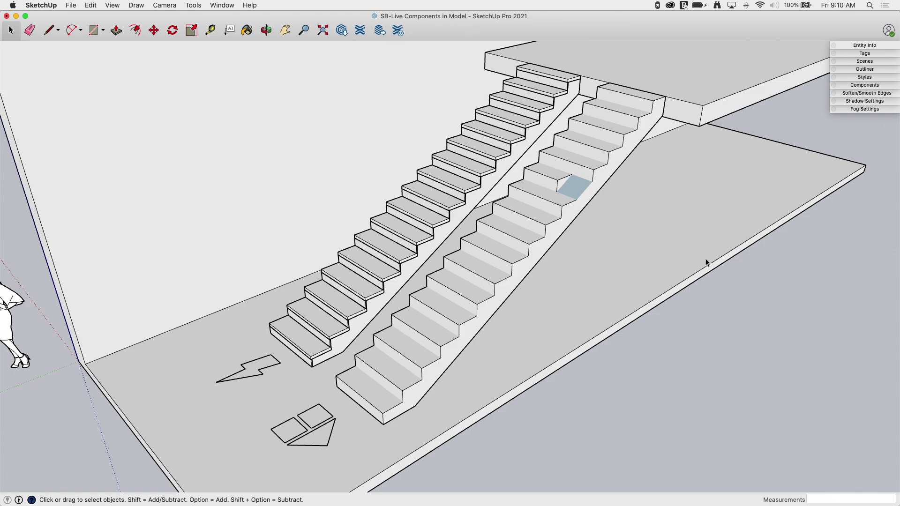
# Open a step of the right stair, then step back out to the full model.
pyautogui.doubleClick(525, 214)
pyautogui.click(762, 247)
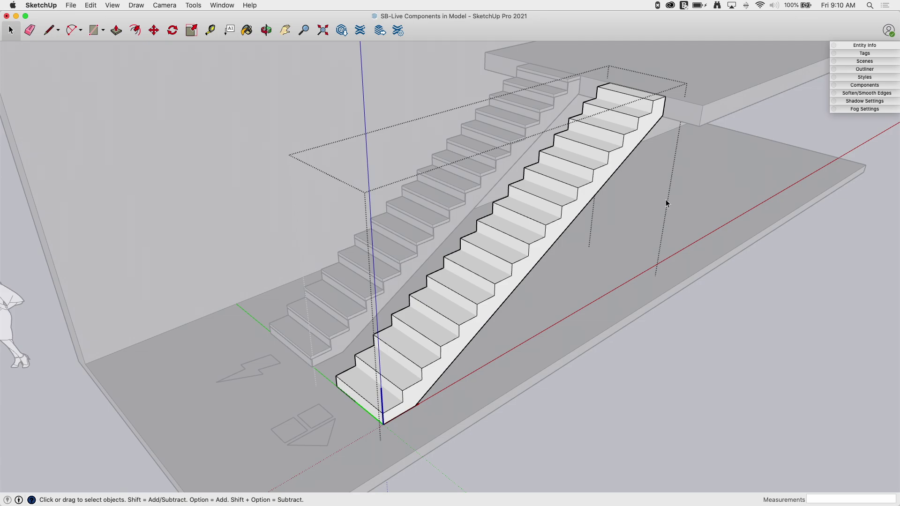
pyautogui.click(714, 233)
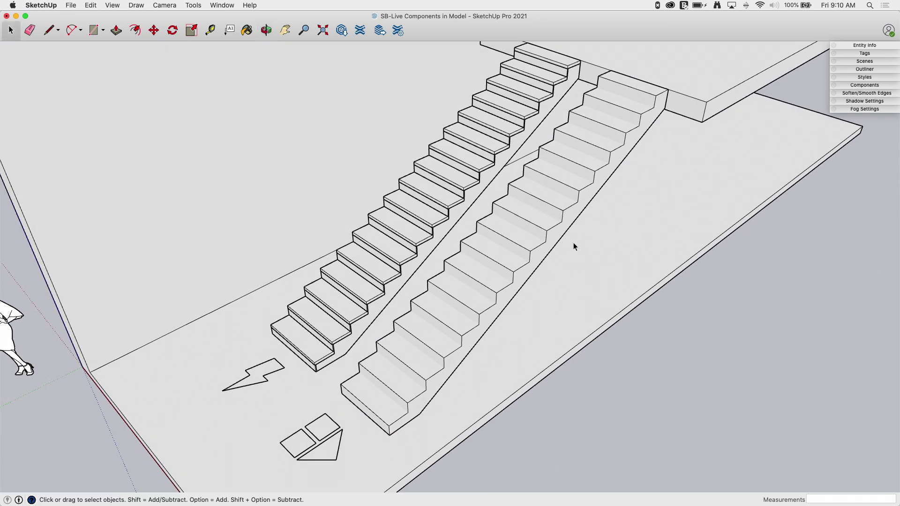
pyautogui.scroll(-2, 765, 240)
# Open the left stair's live settings: Monolithic, Concrete, 1100 mm width.
pyautogui.click(476, 214)
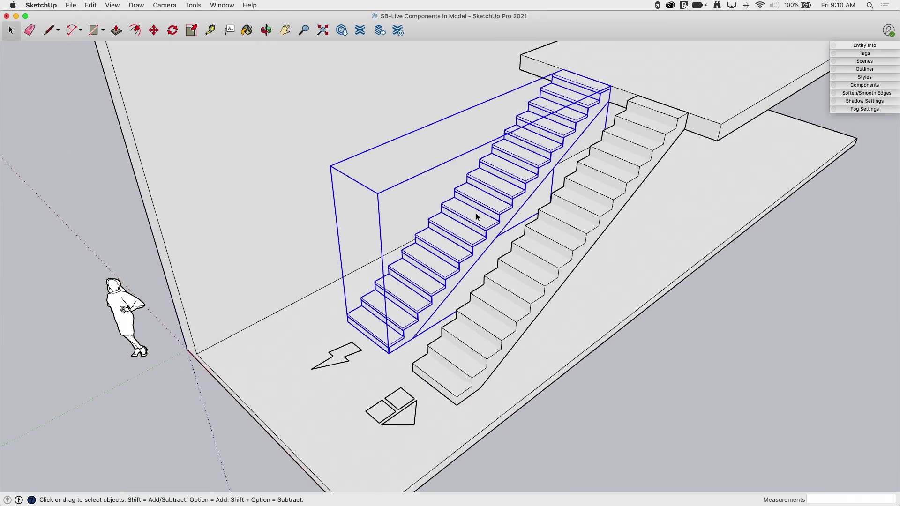
pyautogui.moveTo(491, 226); pyautogui.dragTo(490, 213, button='middle')
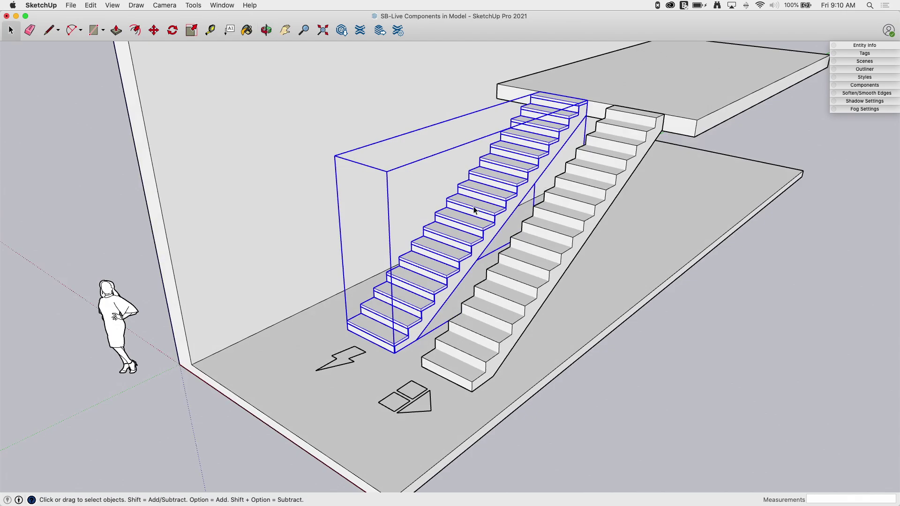
pyautogui.doubleClick(474, 209)
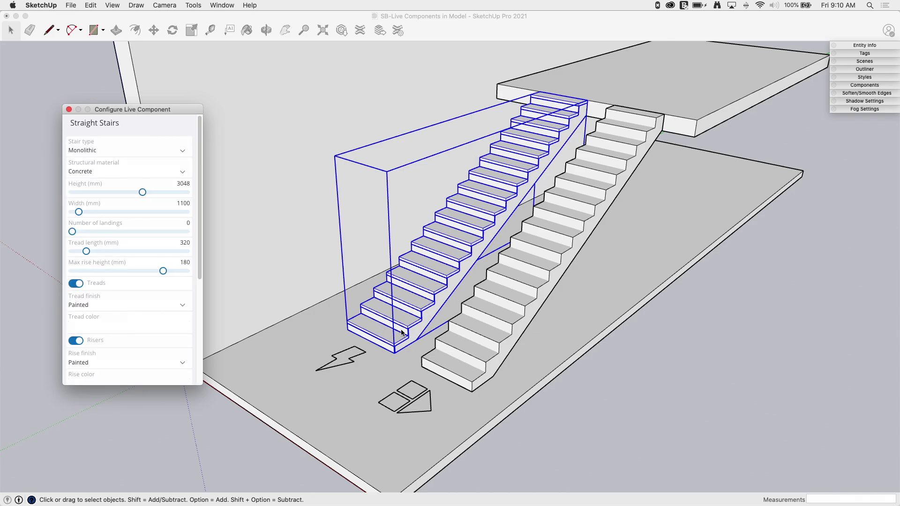
pyautogui.moveTo(463, 250); pyautogui.dragTo(506, 224, button='middle')
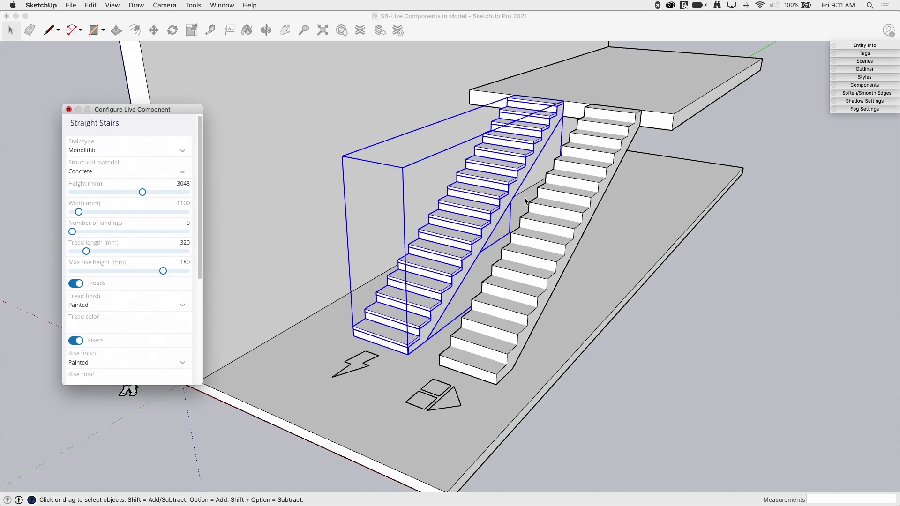
# Close the live settings and detach the left stair from its live definition.
pyautogui.click(69, 109)
pyautogui.scroll(2, 458, 255)
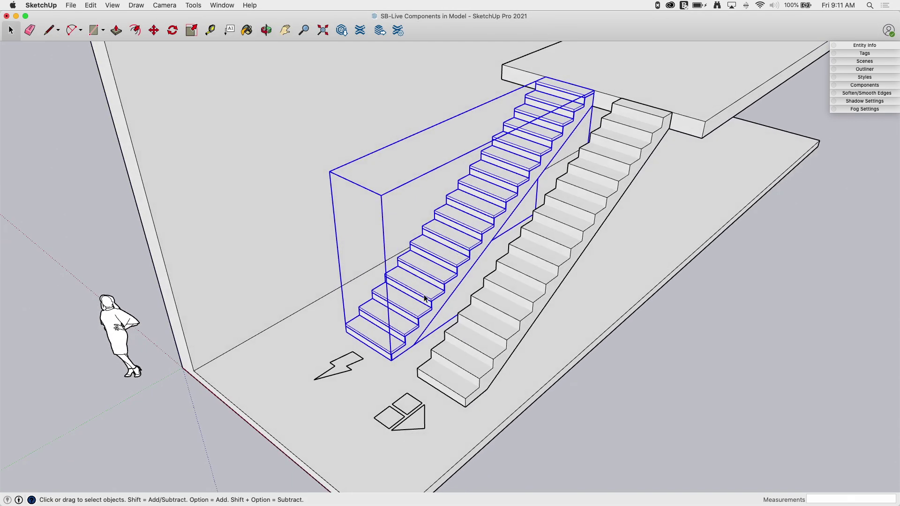
pyautogui.scroll(2, 424, 294)
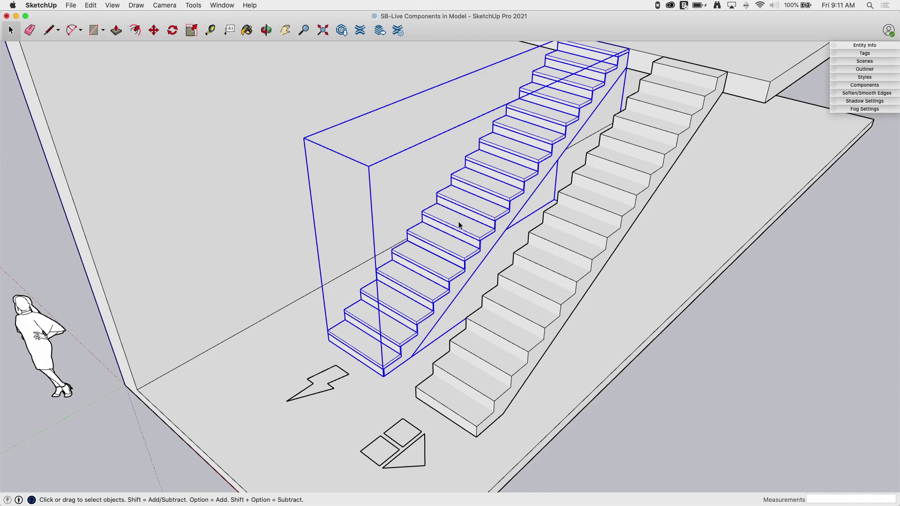
pyautogui.rightClick(490, 177)
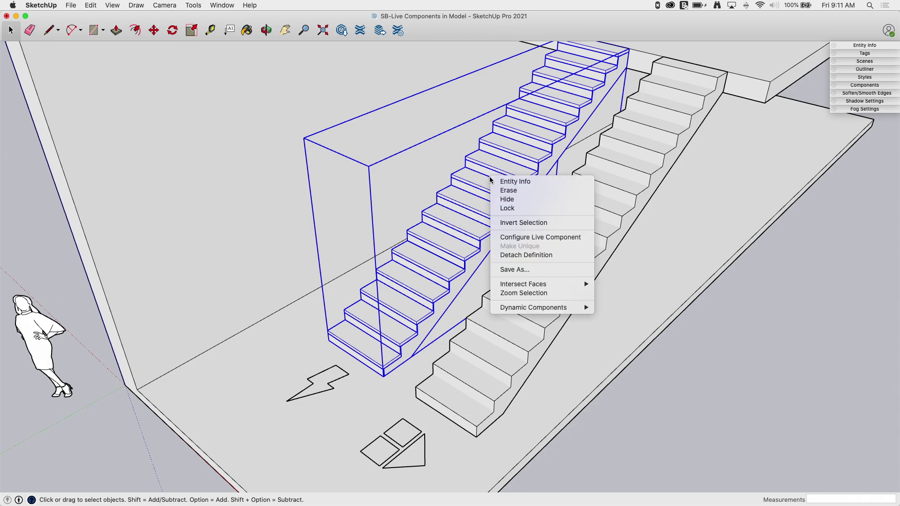
pyautogui.click(532, 256)
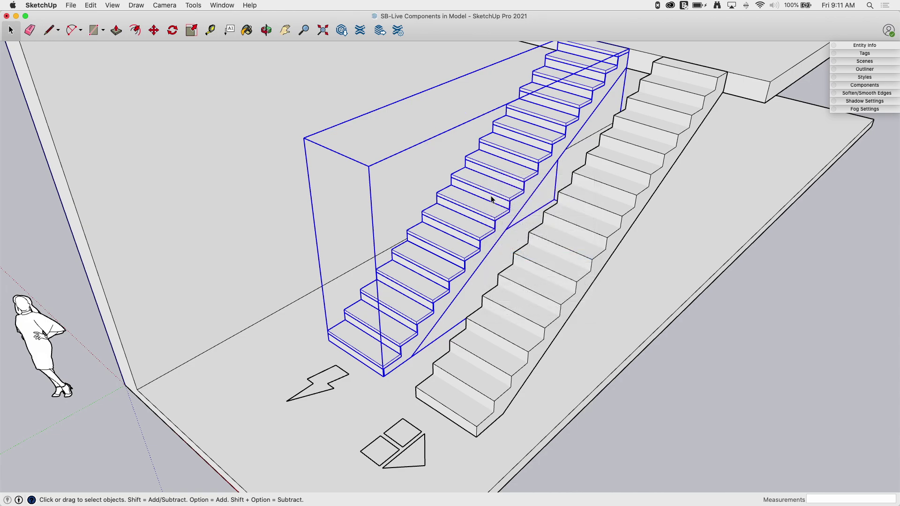
pyautogui.press('Escape')
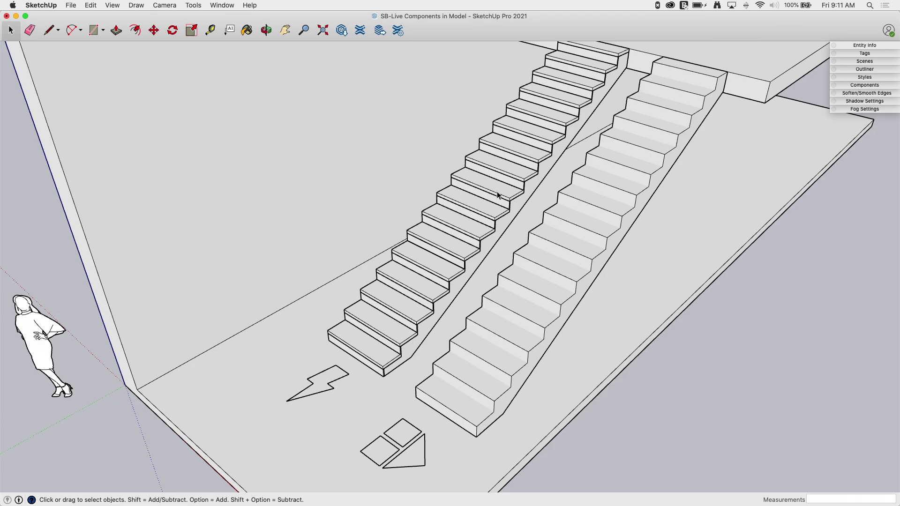
# Open the detached left stair and inspect its geometry, selecting edges and a step nosing.
pyautogui.tripleClick(498, 195)
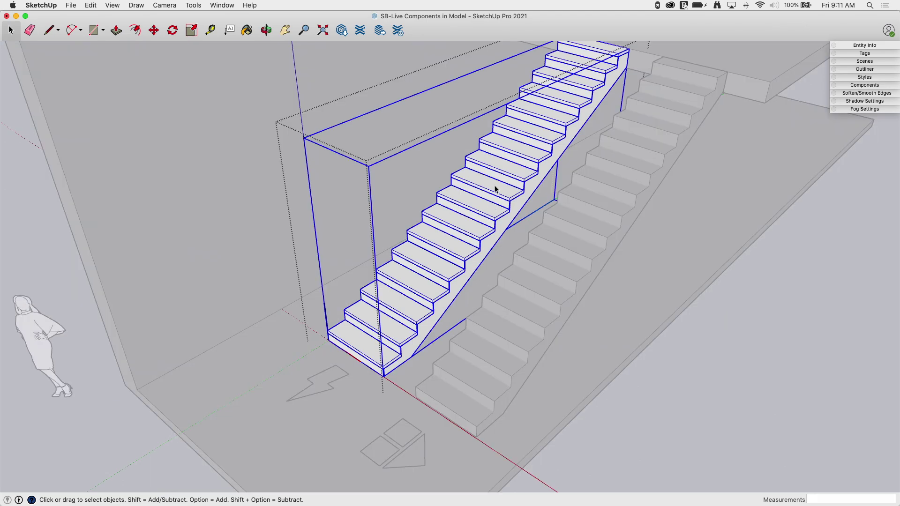
pyautogui.click(490, 198)
pyautogui.tripleClick(513, 207)
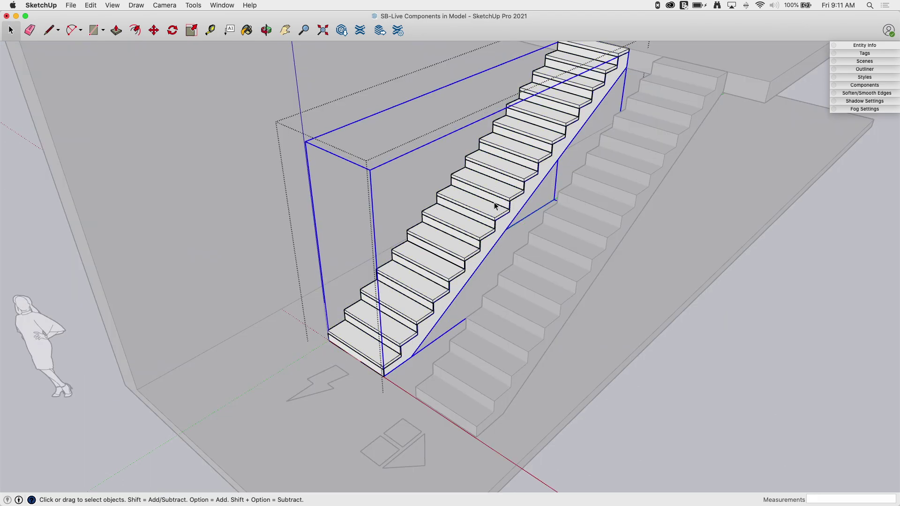
pyautogui.press('Escape')
pyautogui.click(498, 196)
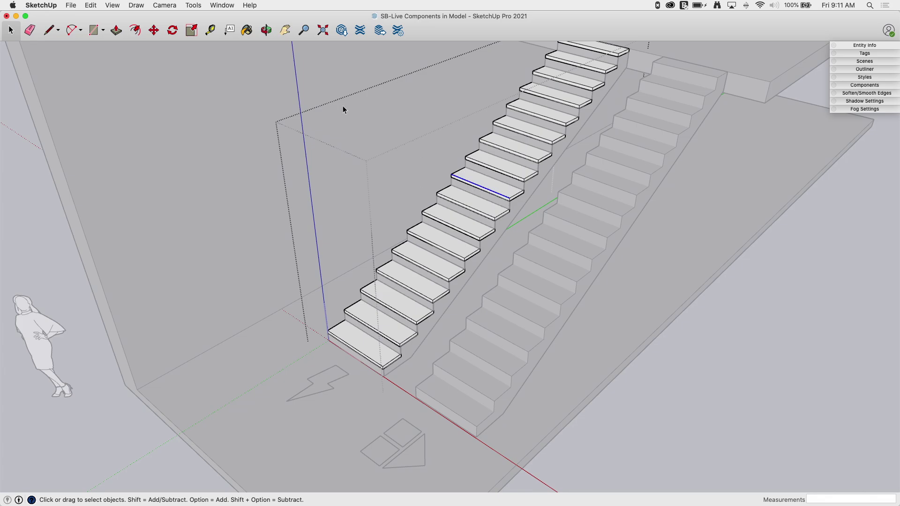
pyautogui.press('super+z')
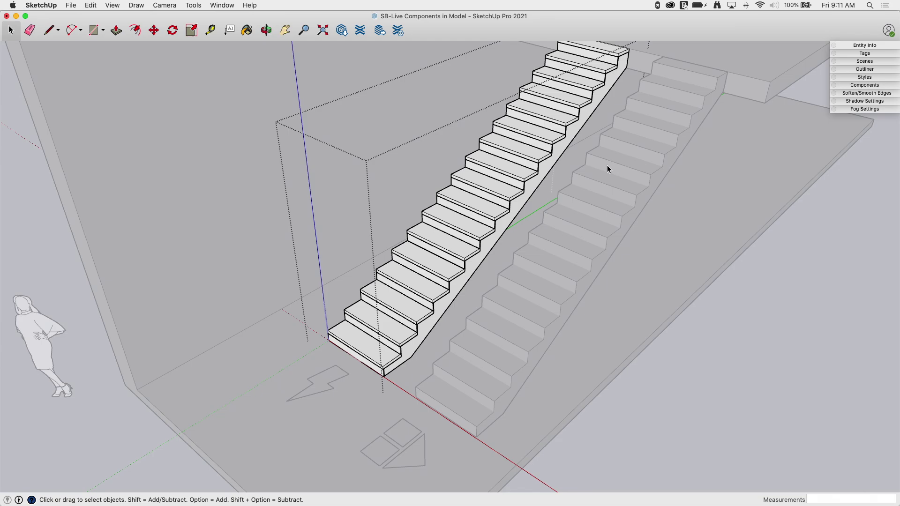
# Exit the left stair's editing and explode the right dynamic stair.
pyautogui.press('Escape')
pyautogui.scroll(-3, 727, 313)
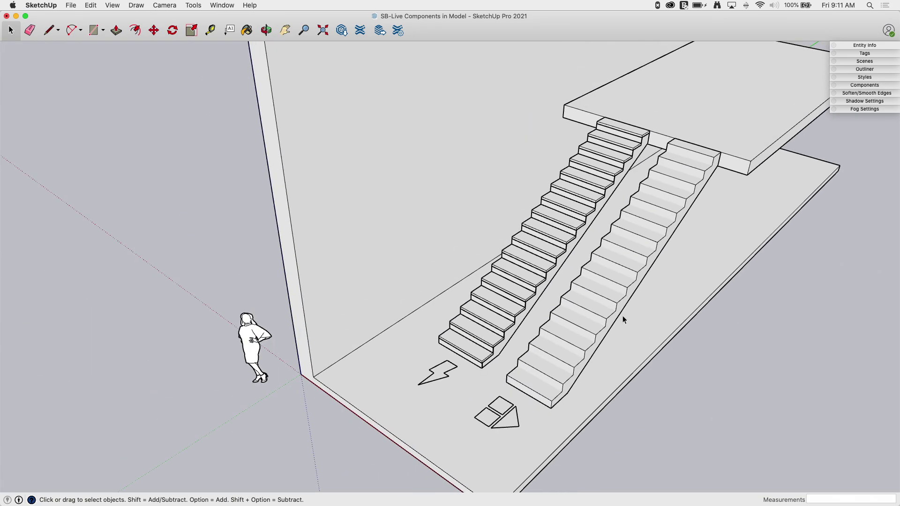
pyautogui.scroll(4, 594, 305)
pyautogui.click(542, 277)
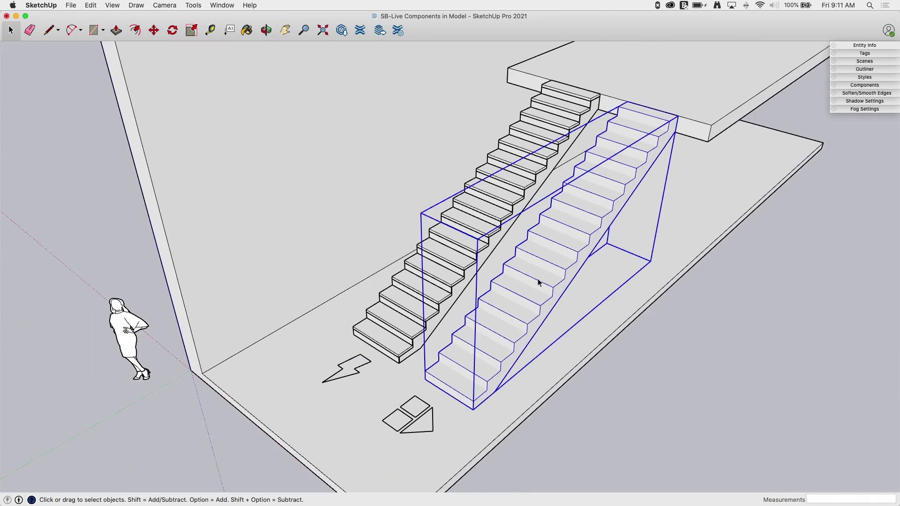
pyautogui.rightClick(542, 266)
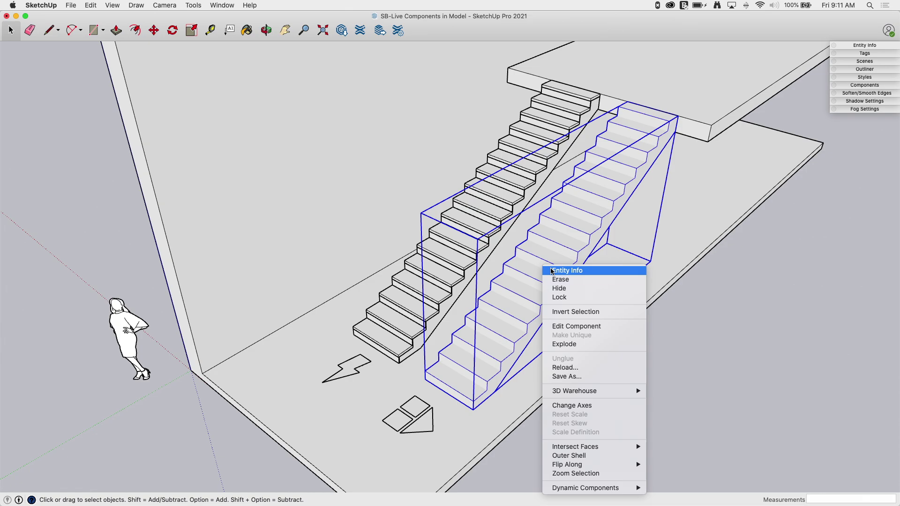
pyautogui.click(598, 343)
# Click individual pieces of the exploded stair and orbit to view it from the front.
pyautogui.click(595, 257)
pyautogui.click(570, 258)
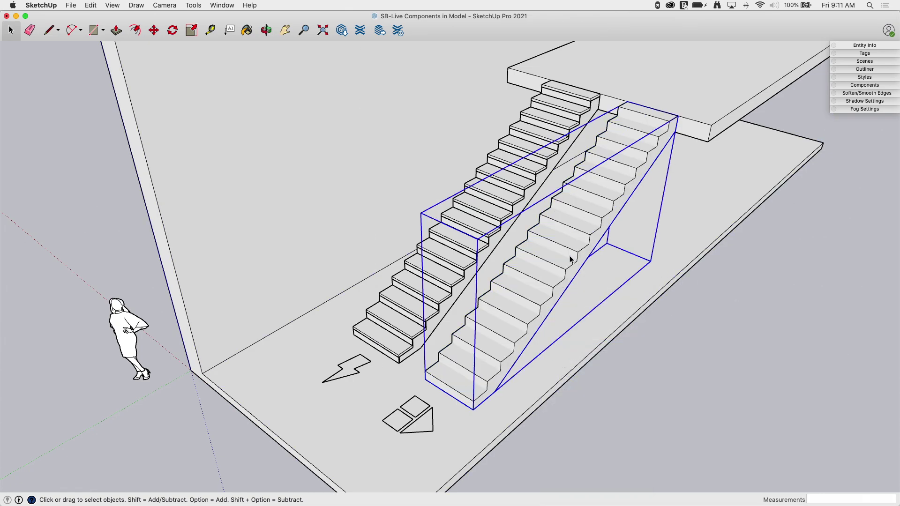
pyautogui.click(547, 253)
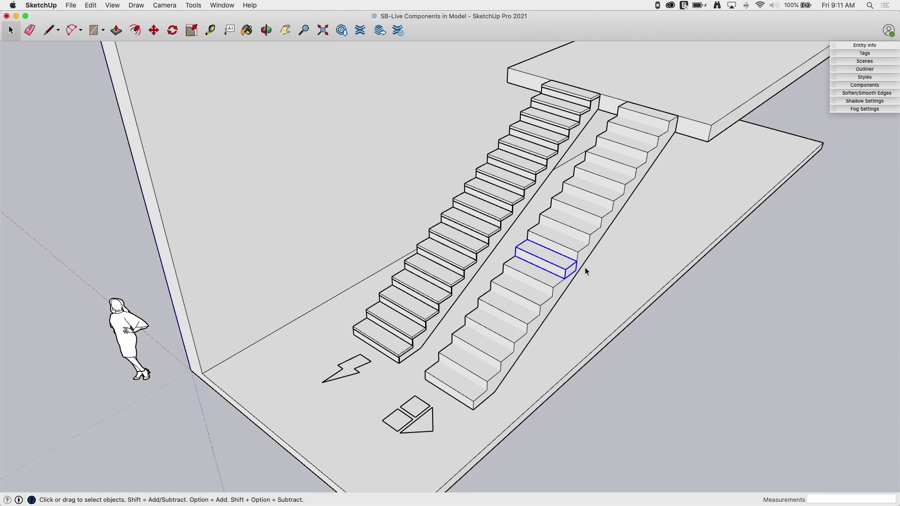
pyautogui.click(590, 224)
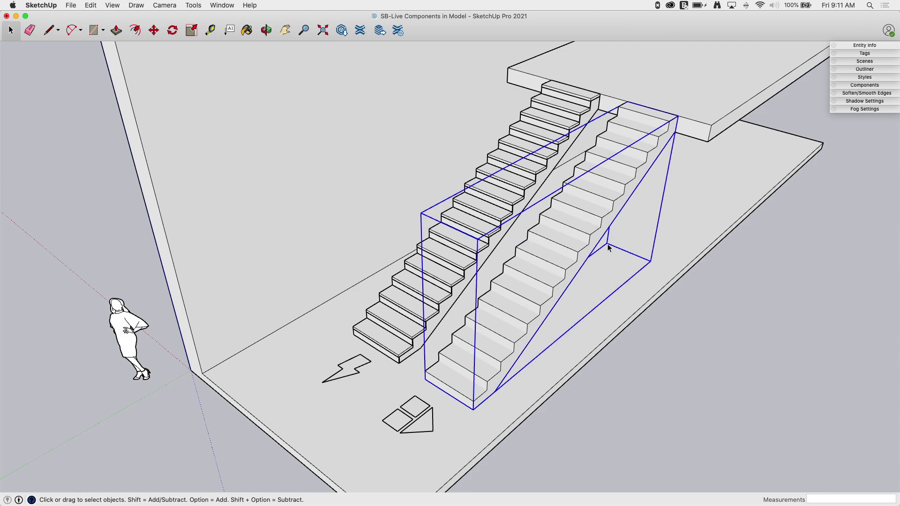
pyautogui.moveTo(704, 313); pyautogui.dragTo(501, 277, button='middle')
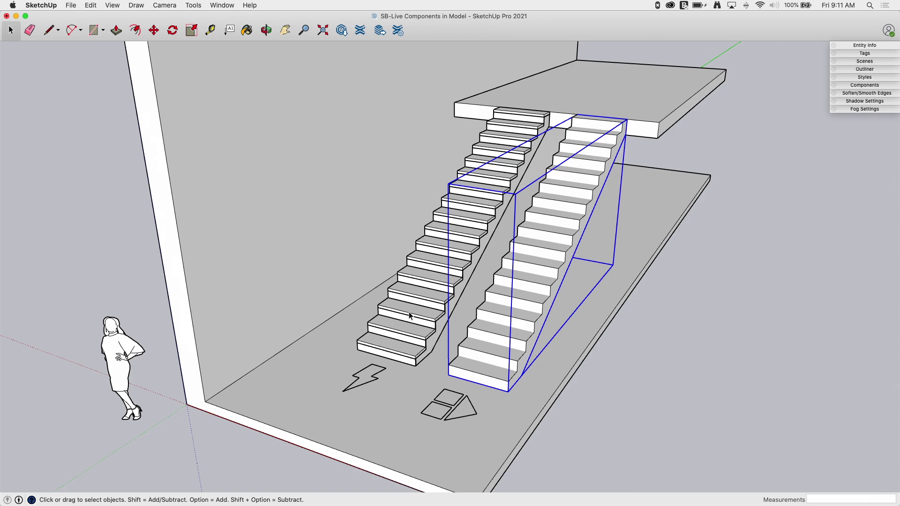
pyautogui.moveTo(656, 348)
pyautogui.mouseDown(button='middle')
pyautogui.moveTo(564, 393)
pyautogui.moveTo(594, 412)
pyautogui.mouseUp(button='middle')
pyautogui.click(714, 436)
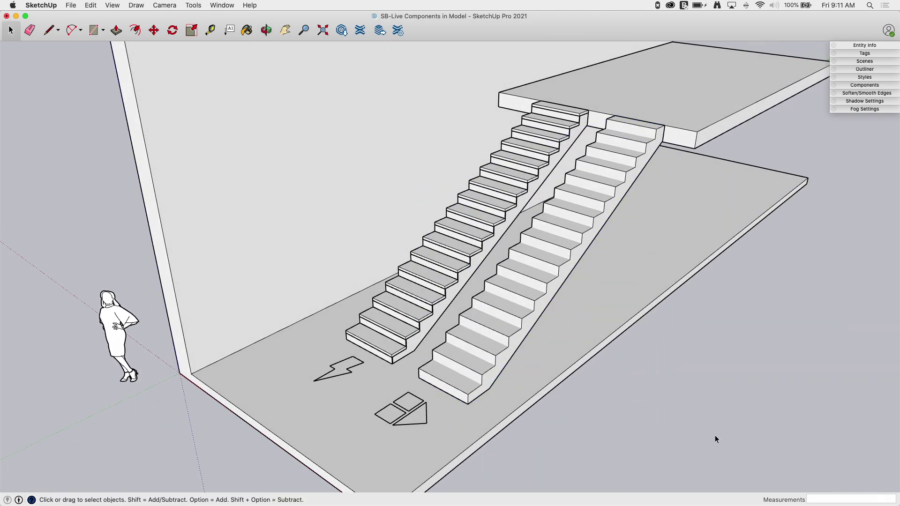